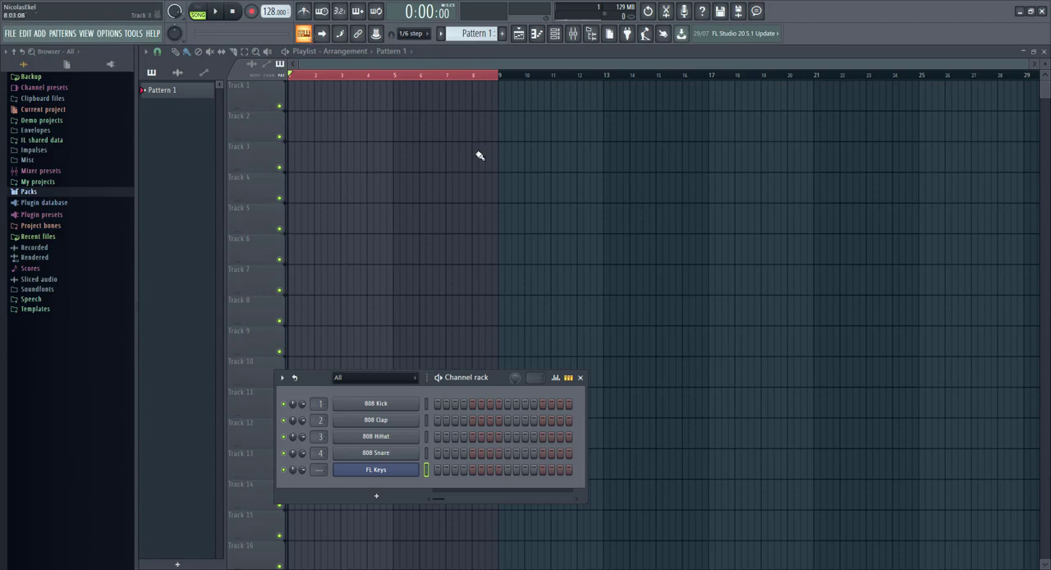
Step: Move the channel rack toward the middle of the playlist and arm recording for notes and automation
{"action": "left_click_drag", "start_coordinate": [307, 382], "coordinate": [401, 297]}
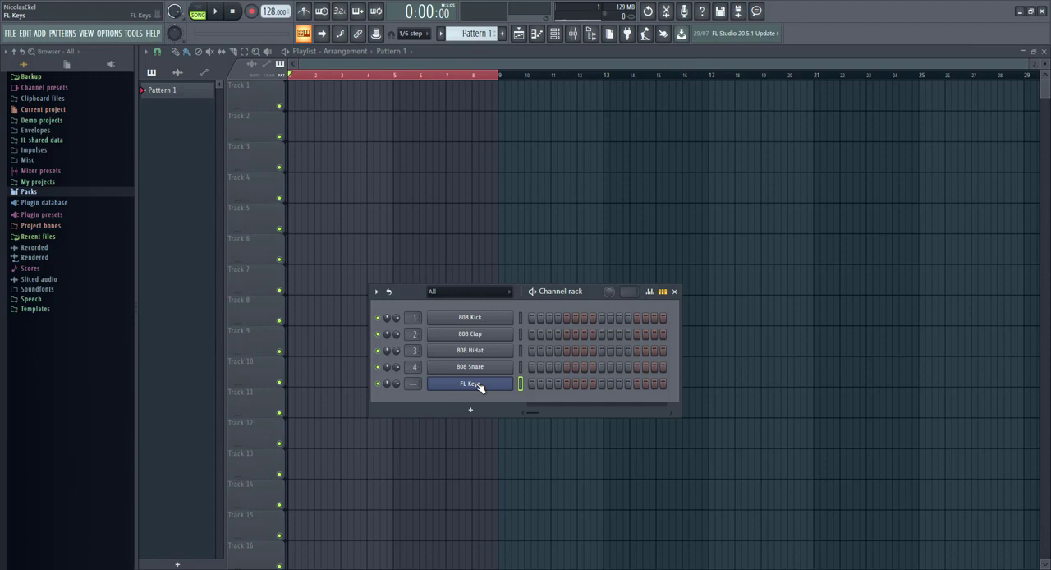
{"action": "key", "text": "n"}
{"action": "left_click", "coordinate": [253, 11]}
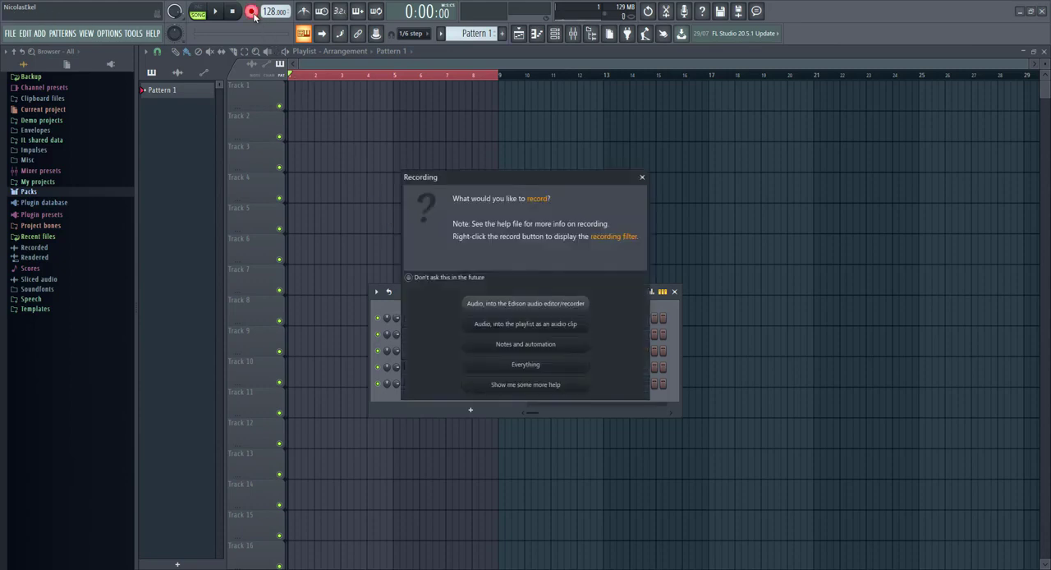
{"action": "left_click", "coordinate": [566, 346]}
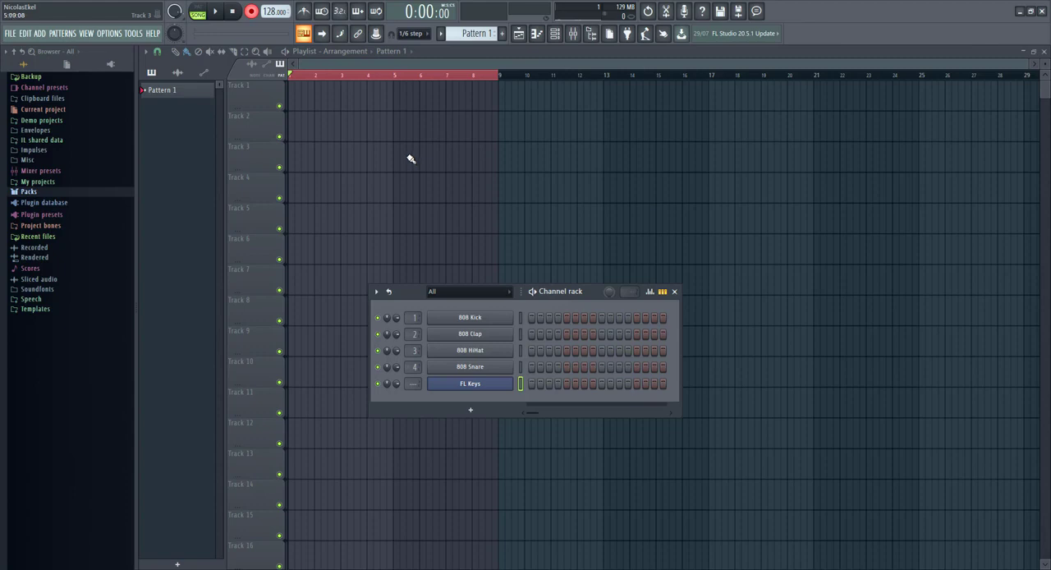
Step: Place a Pattern 1 clip on Track 1 that starts at bar 1 and spans eight bars
{"action": "left_click", "coordinate": [372, 101]}
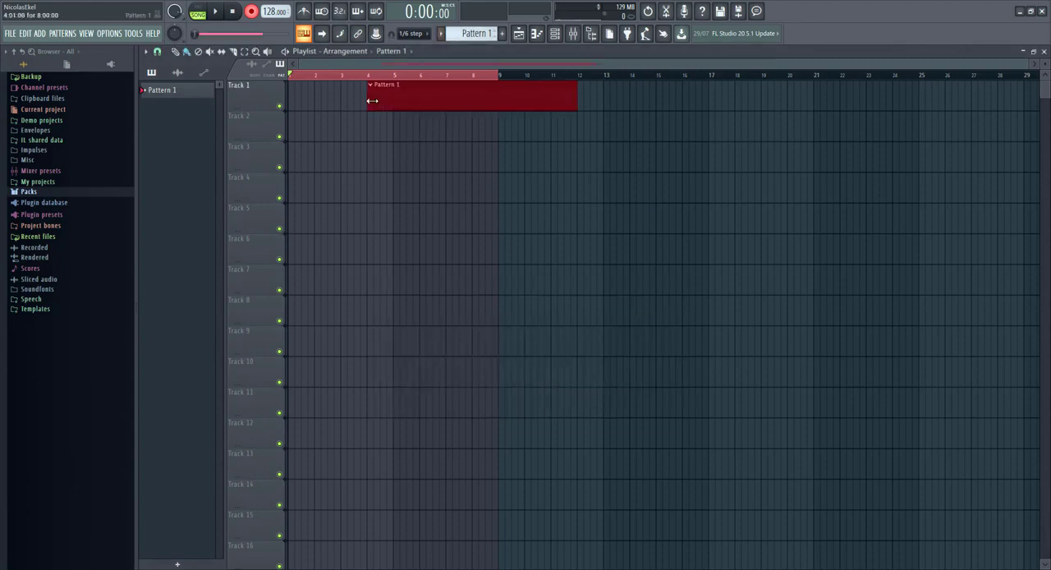
{"action": "left_click_drag", "start_coordinate": [425, 97], "coordinate": [326, 94]}
{"action": "left_click", "coordinate": [362, 133]}
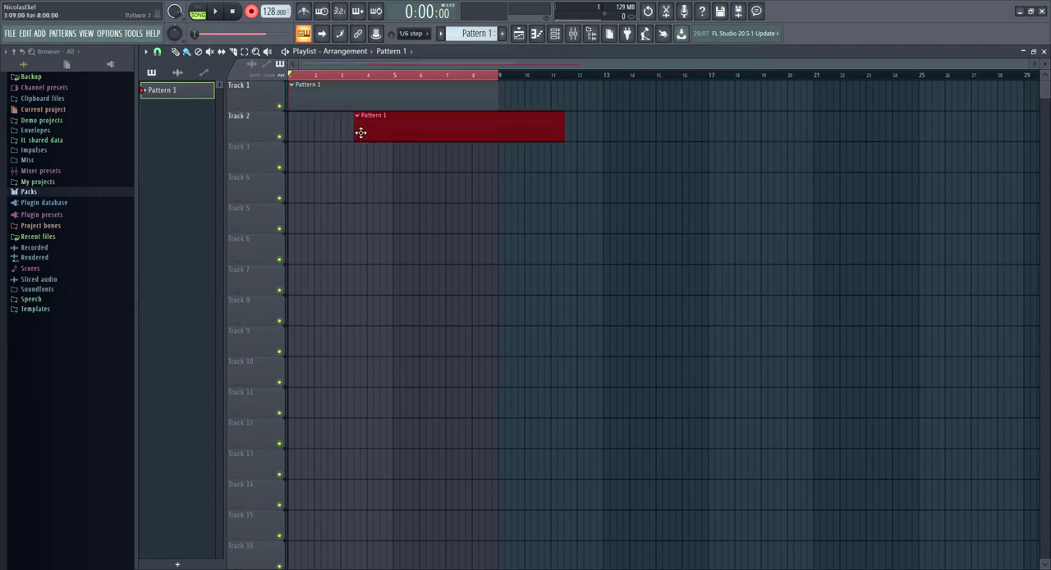
{"action": "right_click", "coordinate": [375, 131]}
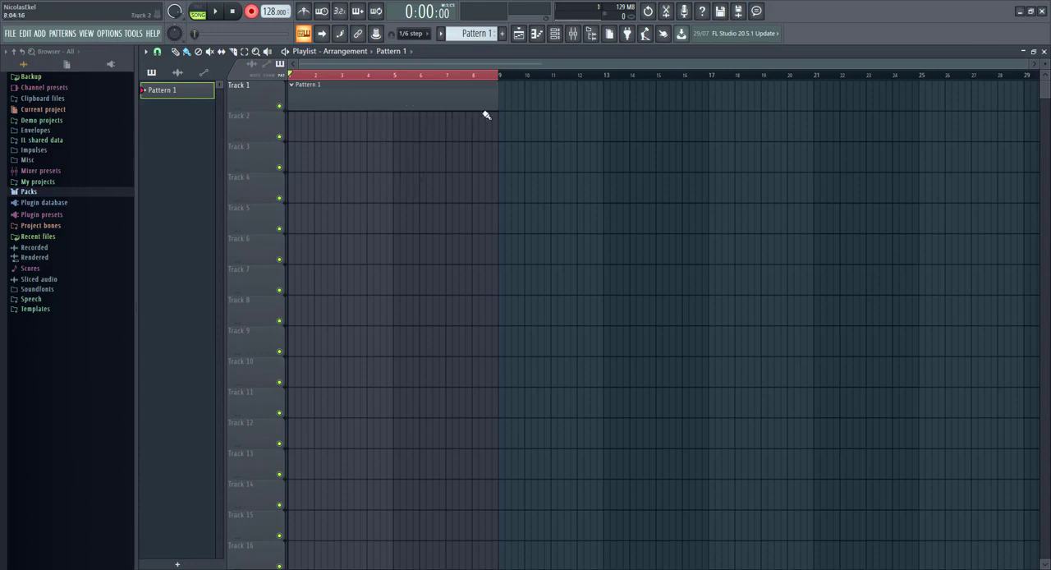
{"action": "left_click_drag", "start_coordinate": [498, 102], "coordinate": [391, 110]}
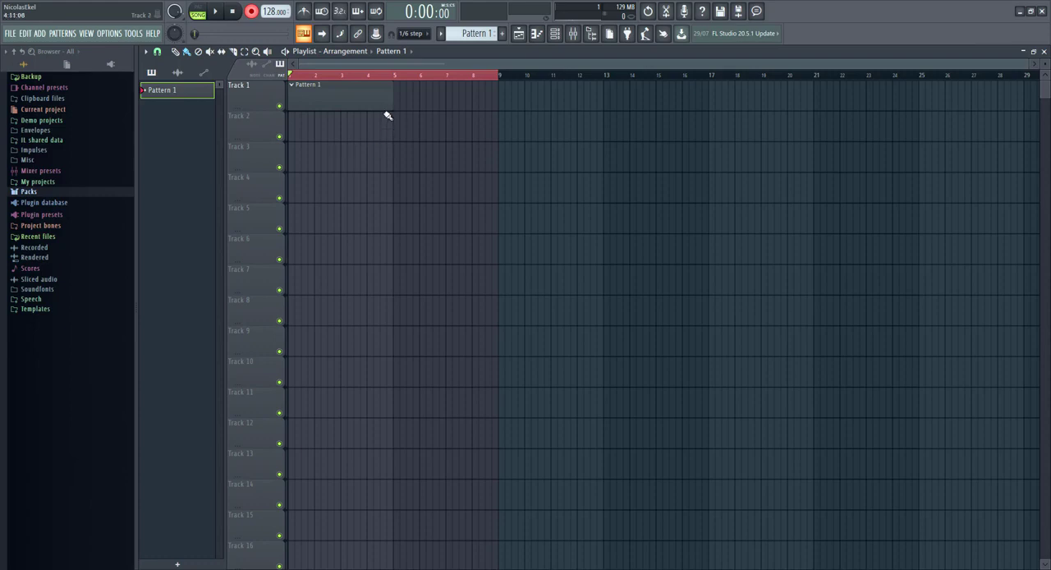
{"action": "left_click_drag", "start_coordinate": [391, 97], "coordinate": [499, 100]}
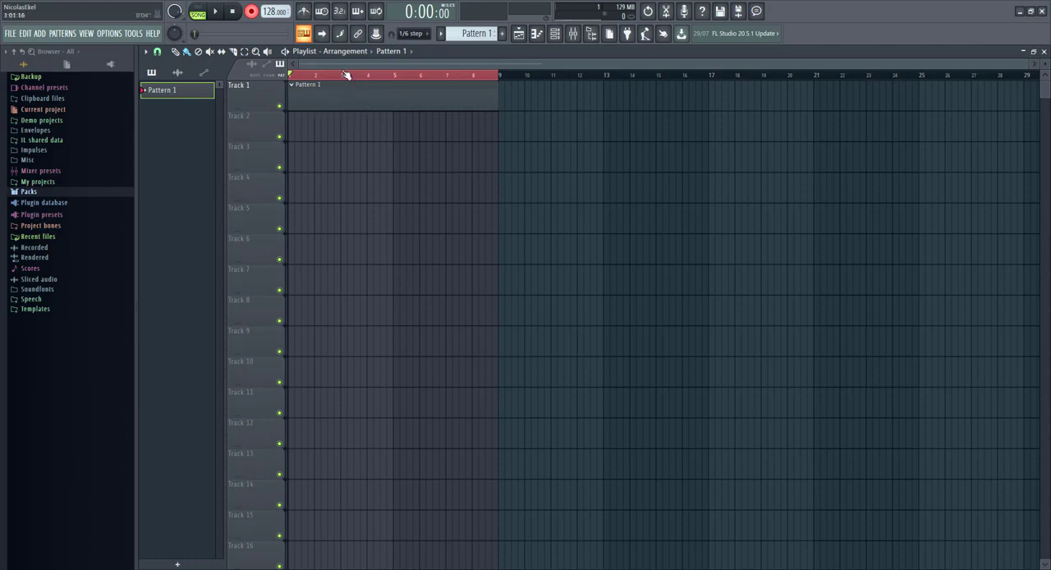
Step: Enable the countdown before recording and the metronome, with Tick as the metronome sound
{"action": "left_click", "coordinate": [344, 13]}
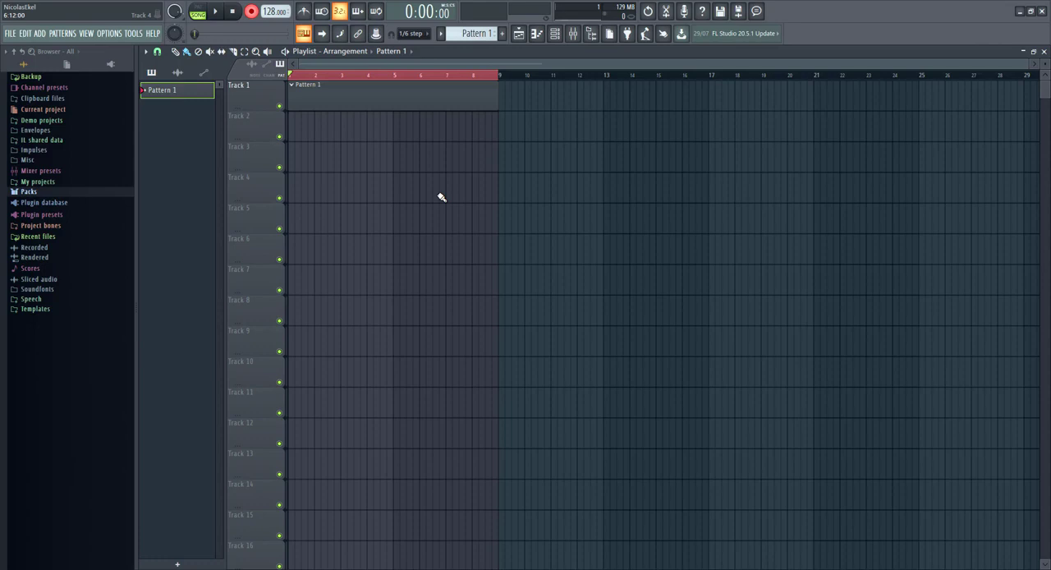
{"action": "left_click", "coordinate": [304, 11]}
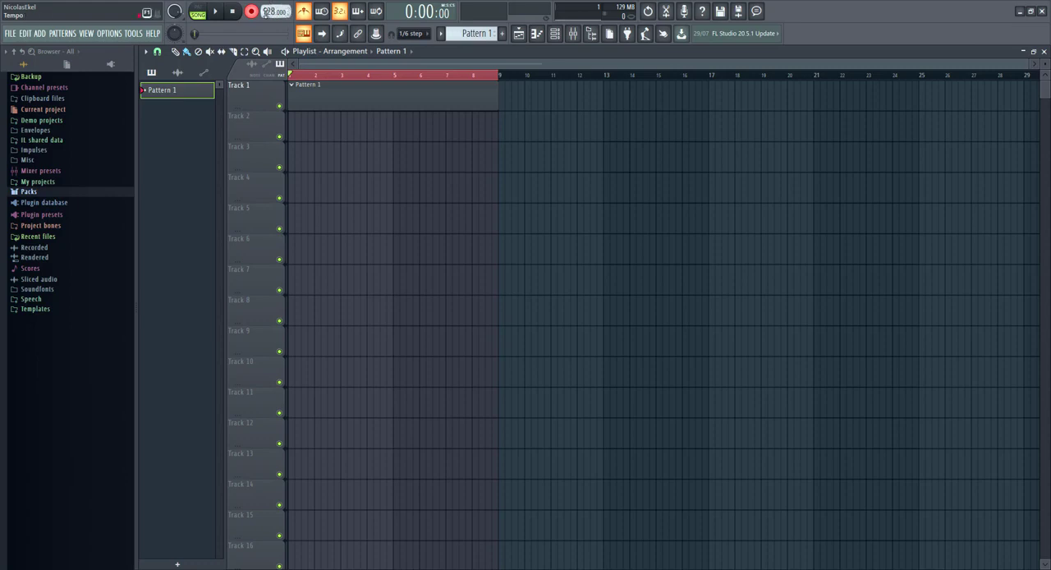
{"action": "right_click", "coordinate": [306, 15]}
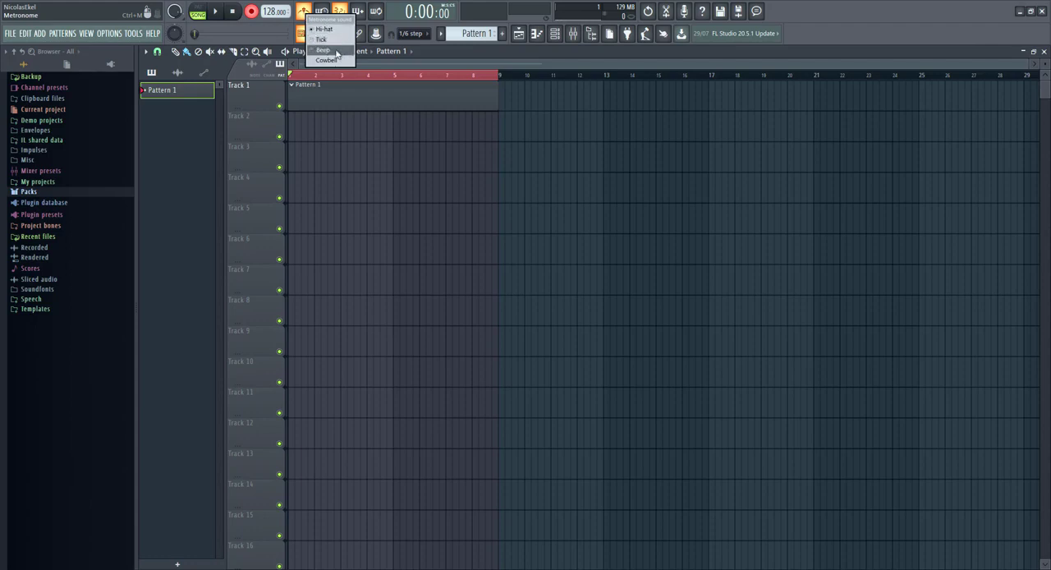
{"action": "left_click", "coordinate": [333, 43]}
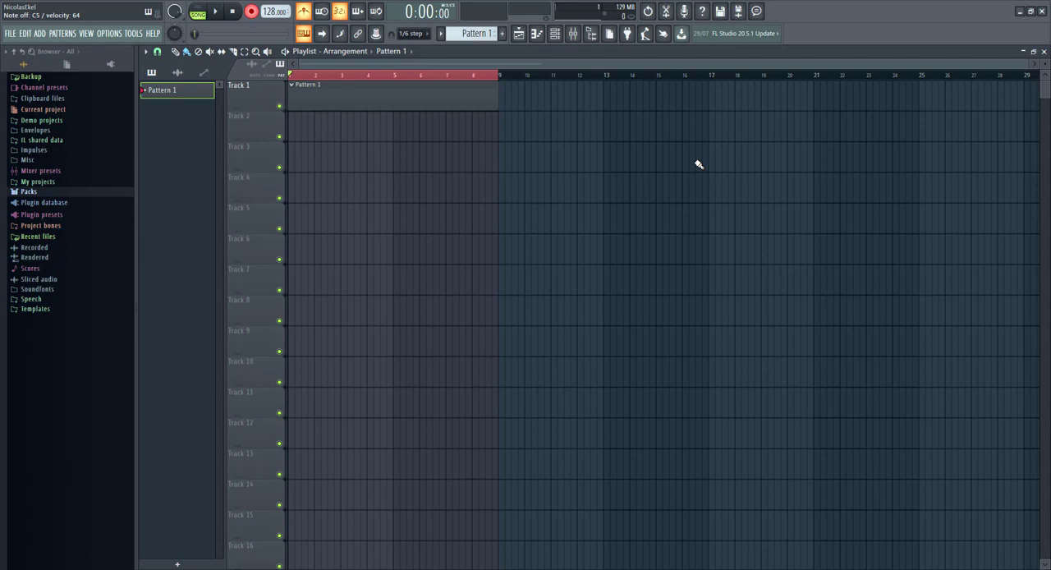
Step: Record a short trial take of FL Keys chords into Pattern 1 and delete all its notes in the piano roll
{"action": "key", "text": "space"}
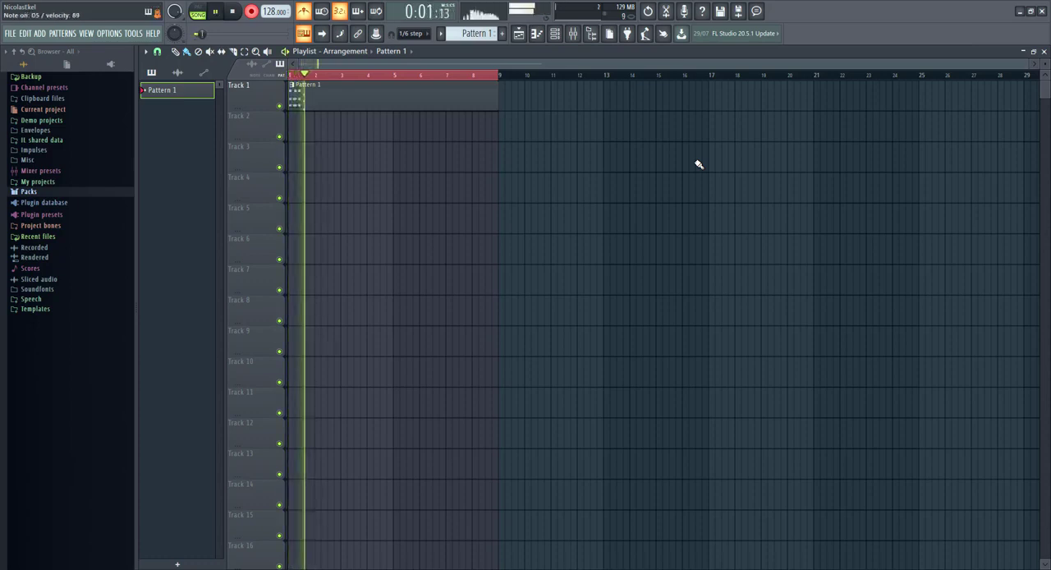
{"action": "key", "text": "space"}
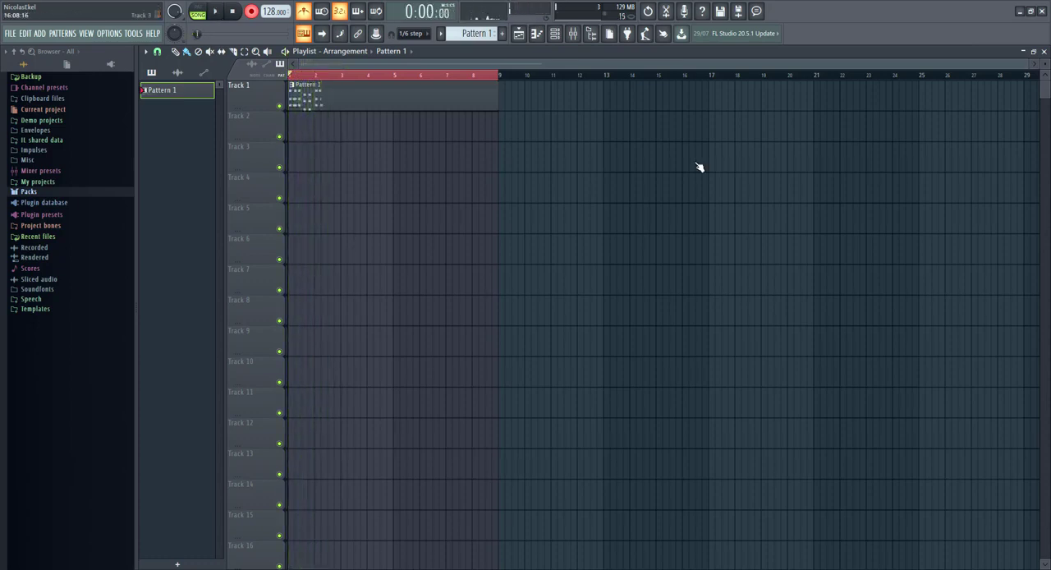
{"action": "double_click", "coordinate": [402, 104]}
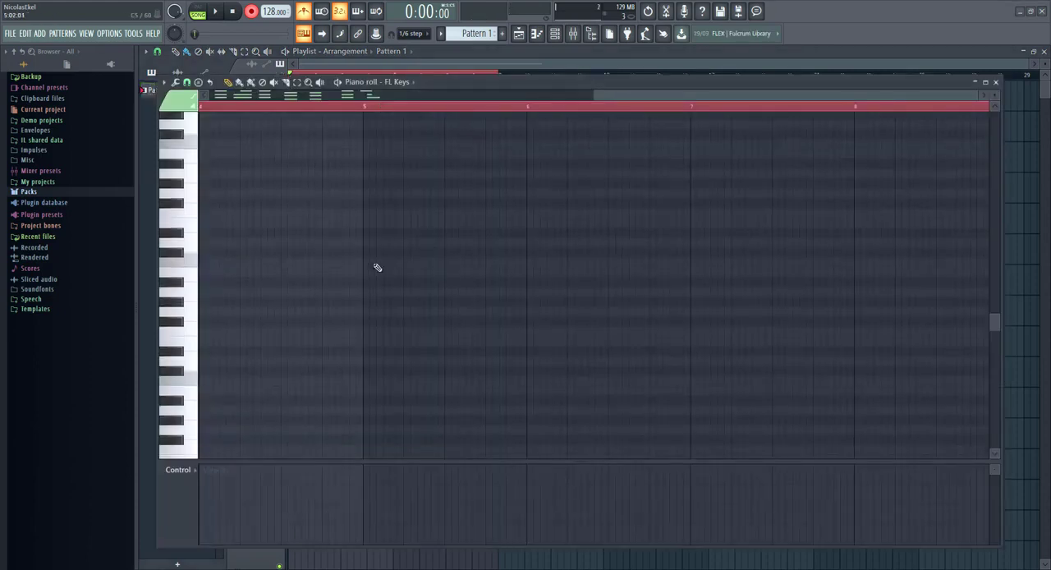
{"action": "scroll", "coordinate": [376, 270], "scroll_direction": "up", "scroll_amount": 10}
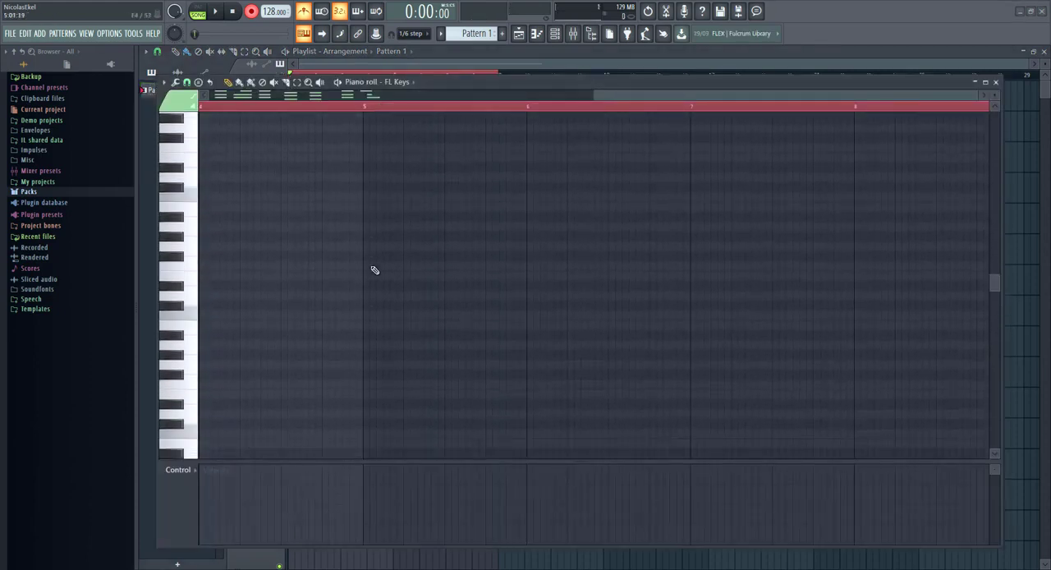
{"action": "scroll", "coordinate": [374, 270], "scroll_direction": "down", "scroll_amount": 20}
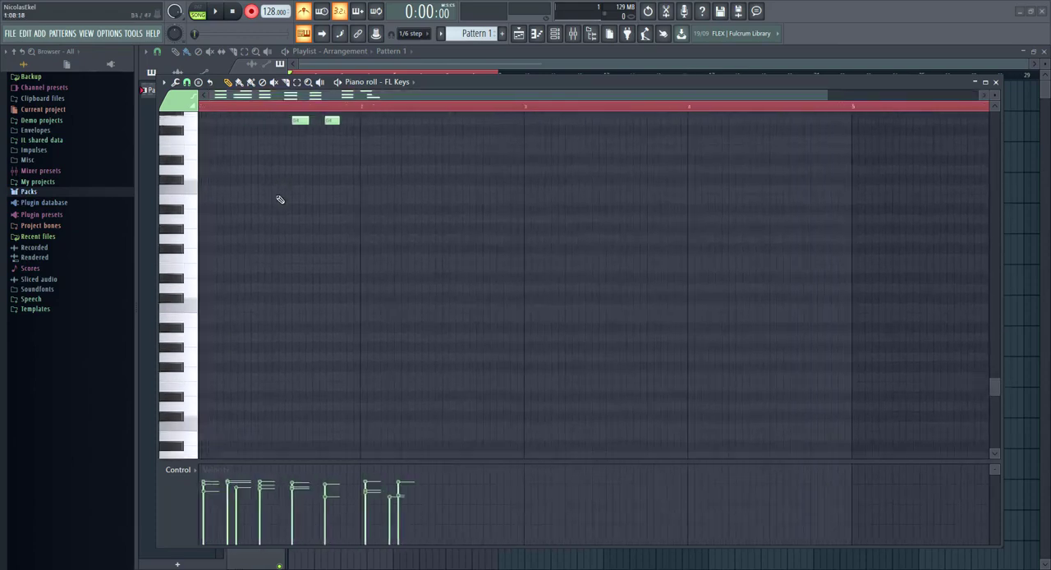
{"action": "scroll", "coordinate": [279, 199], "scroll_direction": "up", "scroll_amount": 5}
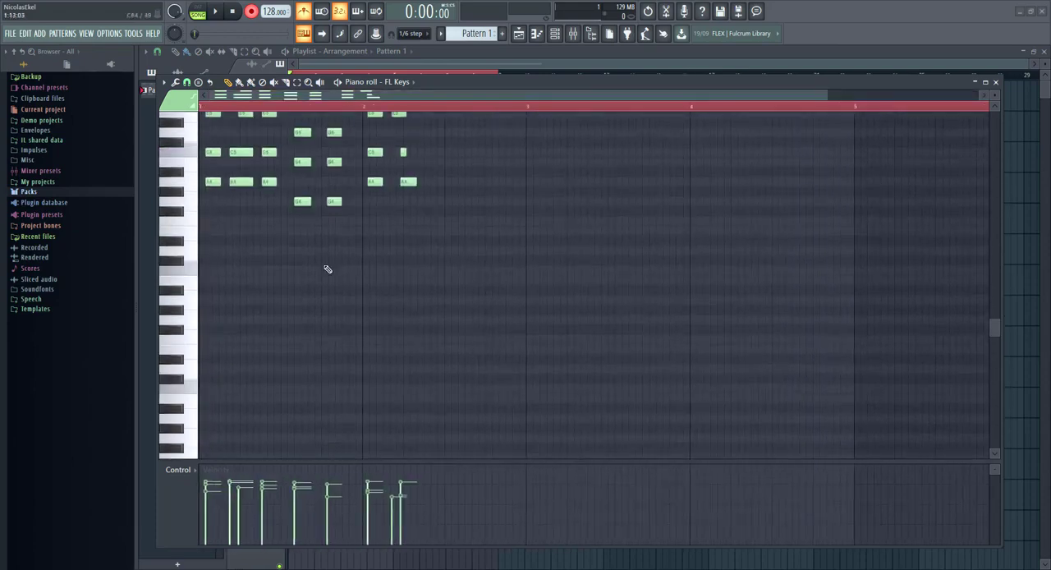
{"action": "key", "text": "ctrl+a"}
{"action": "key", "text": "Delete"}
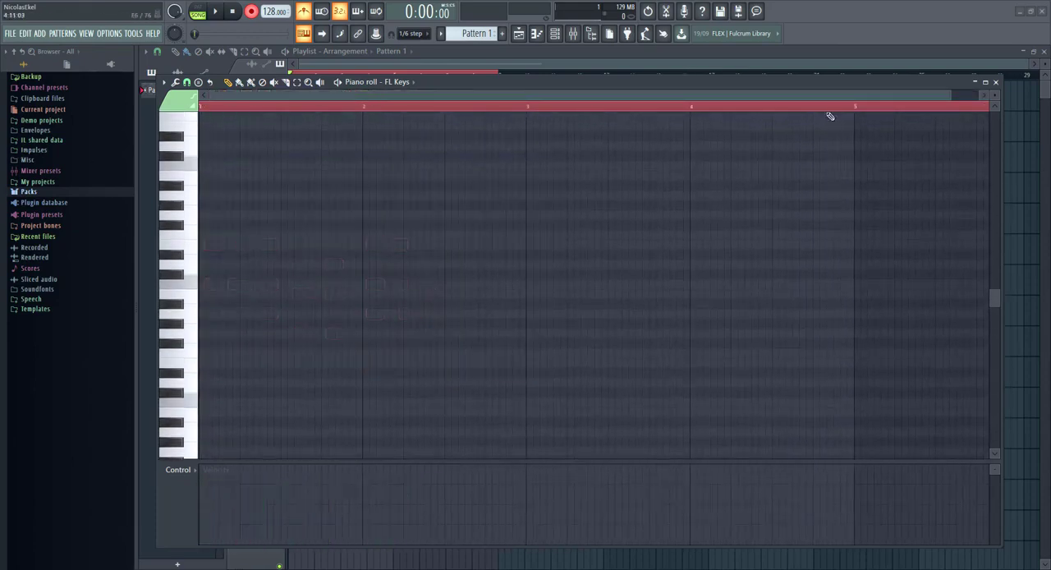
{"action": "left_click", "coordinate": [997, 82]}
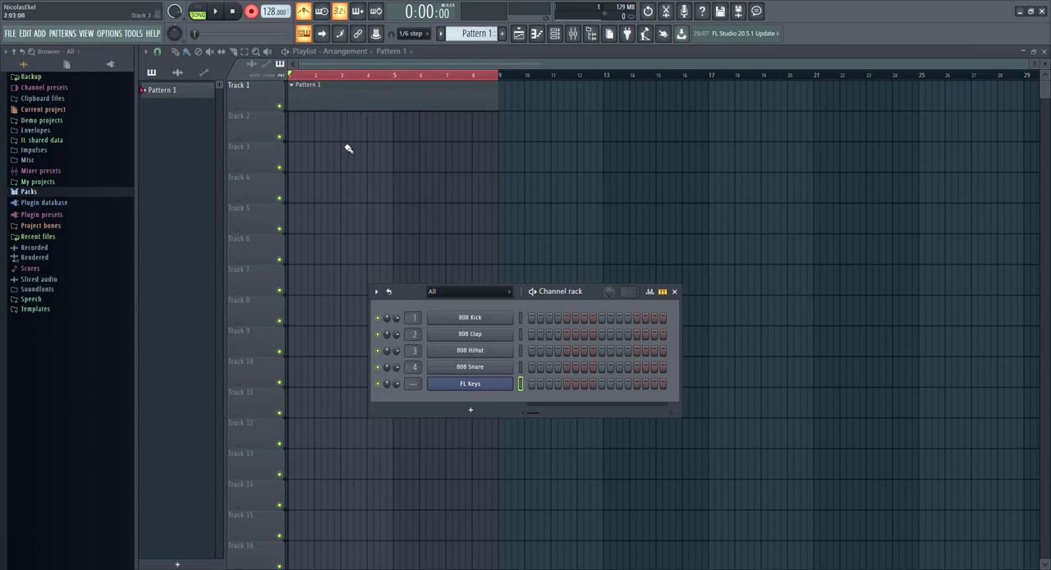
Step: Record about three bars of FL Keys chords into Pattern 1 and open the take in the piano roll
{"action": "key", "text": "space"}
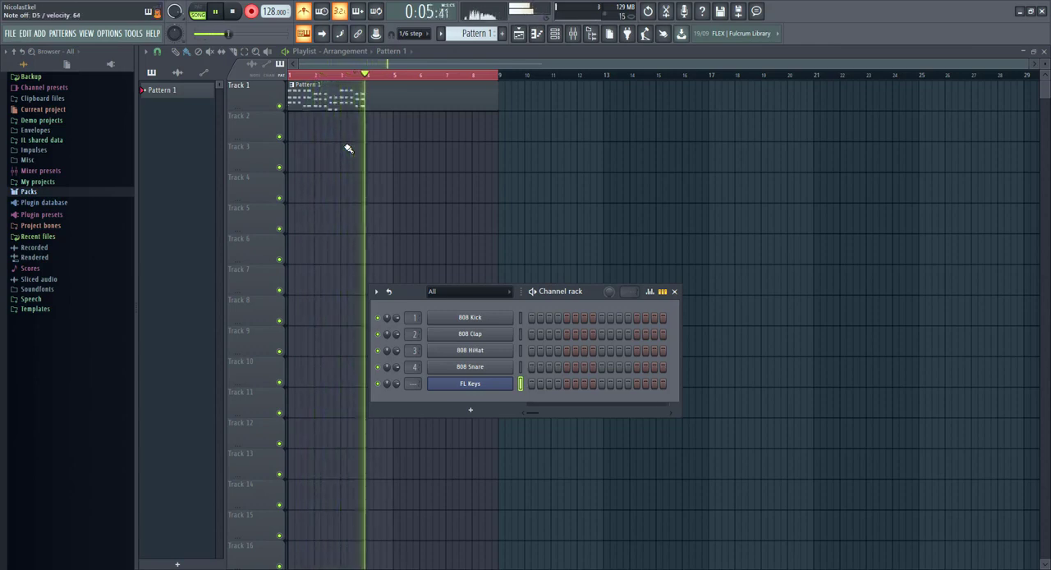
{"action": "key", "text": "space"}
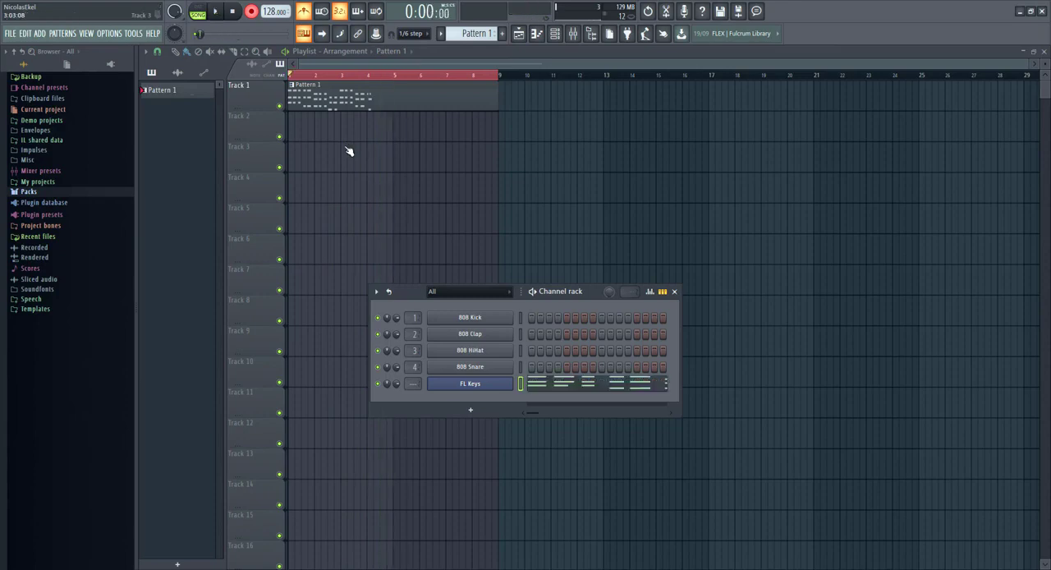
{"action": "double_click", "coordinate": [353, 86]}
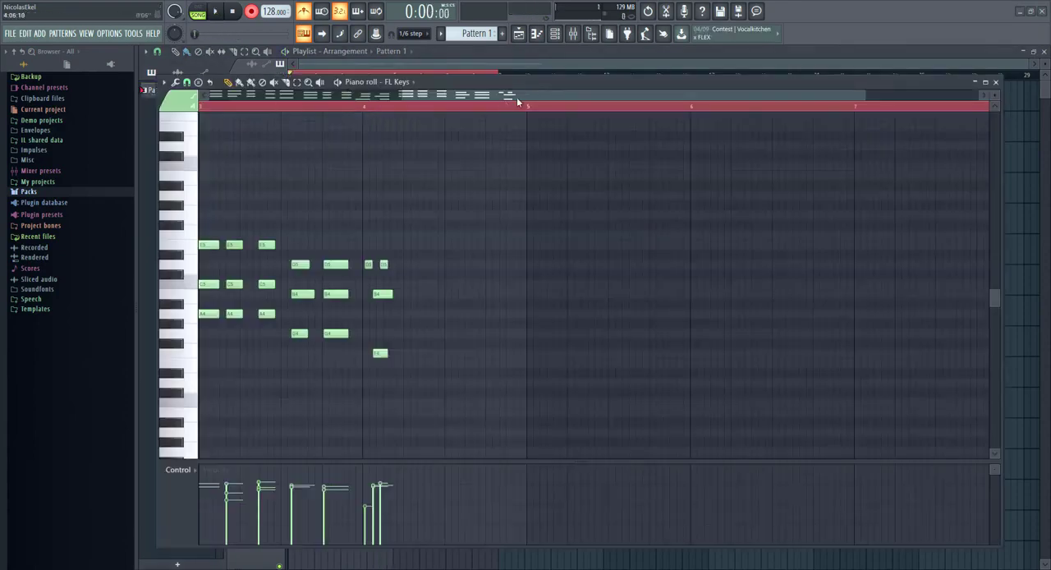
Step: Disarm recording and play back the recorded chords in the piano roll
{"action": "left_click_drag", "start_coordinate": [677, 109], "coordinate": [684, 151]}
{"action": "key", "text": "space"}
{"action": "left_click", "coordinate": [252, 11]}
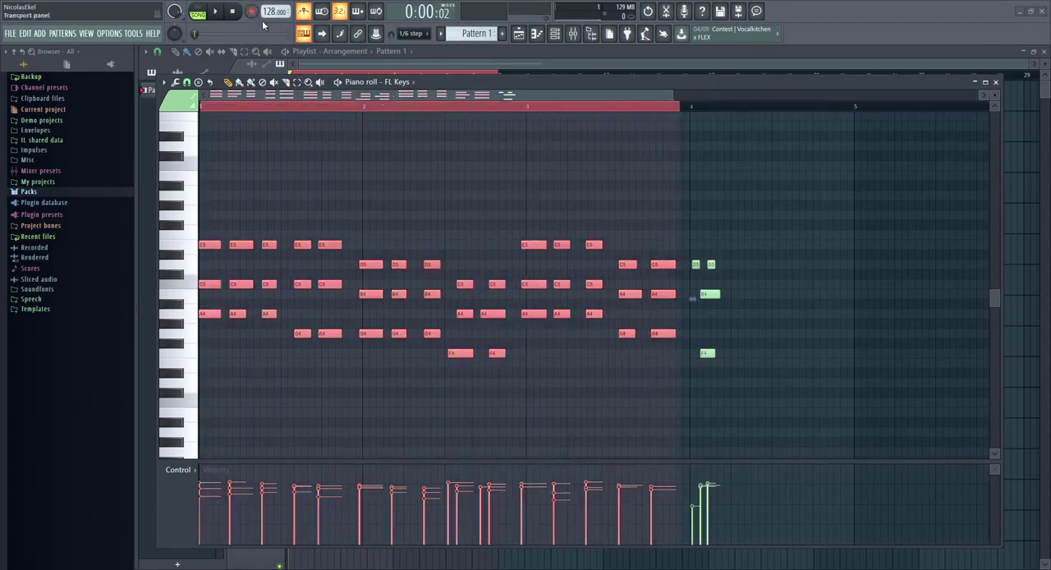
{"action": "key", "text": "space"}
{"action": "key", "text": "space"}
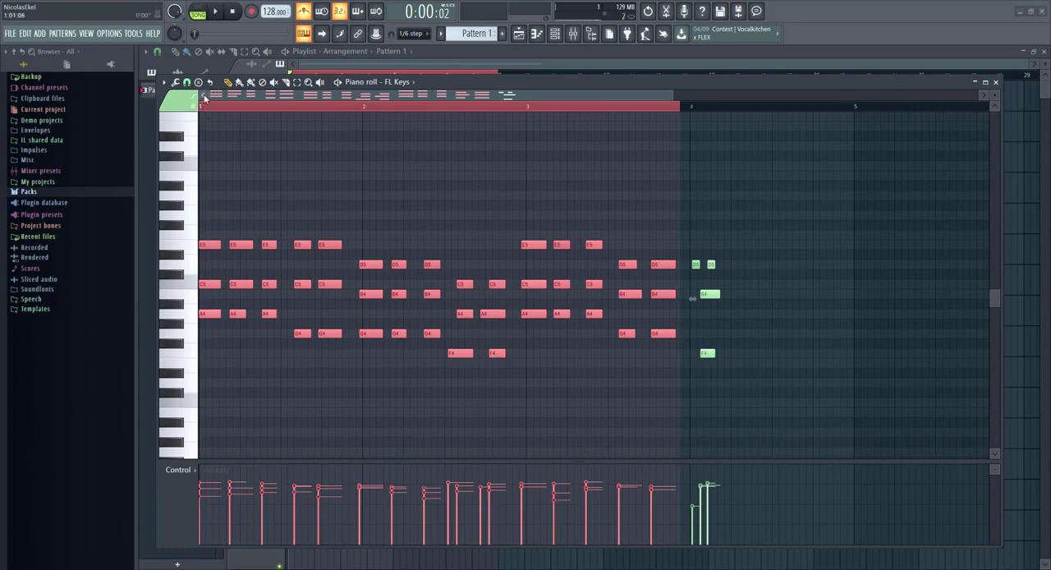
{"action": "key", "text": "space"}
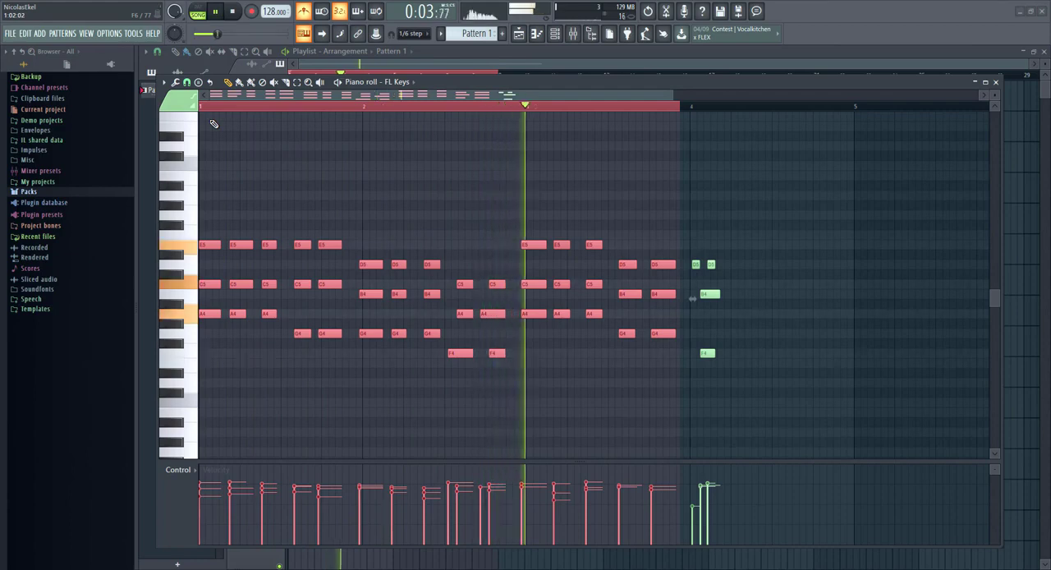
{"action": "key", "text": "space"}
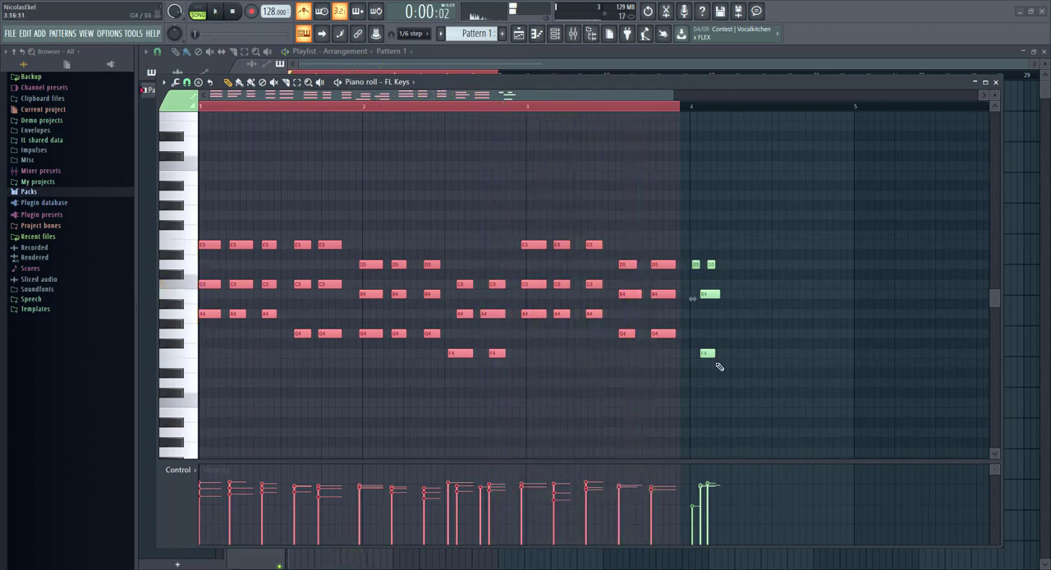
Step: Delete the recorded notes from bar 3 onward and play back the remaining two bars of chords
{"action": "left_click_drag", "start_coordinate": [778, 417], "coordinate": [534, 184]}
{"action": "key", "text": "Delete"}
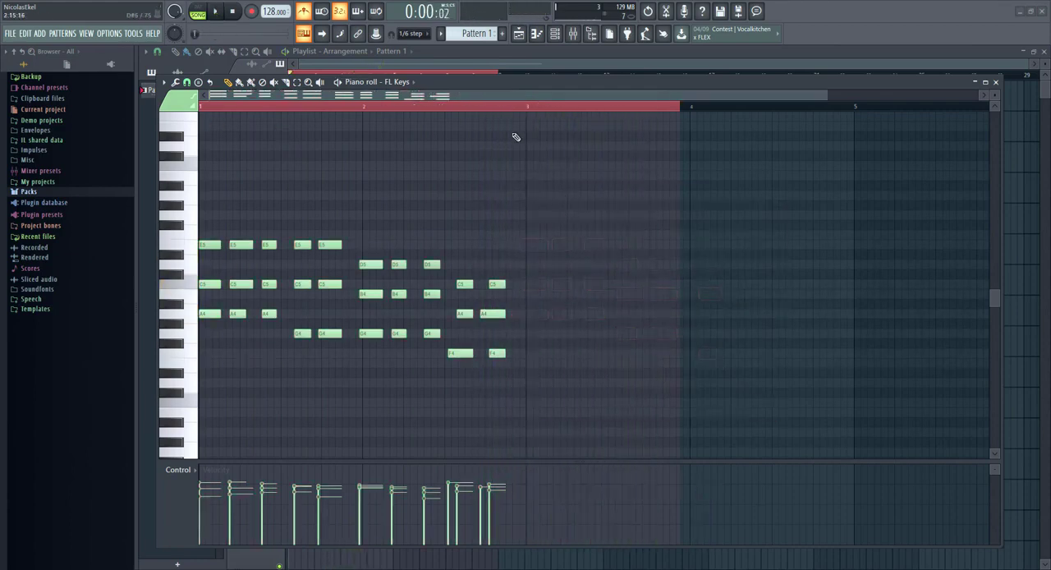
{"action": "left_click_drag", "start_coordinate": [444, 89], "coordinate": [427, 154]}
{"action": "key", "text": "space"}
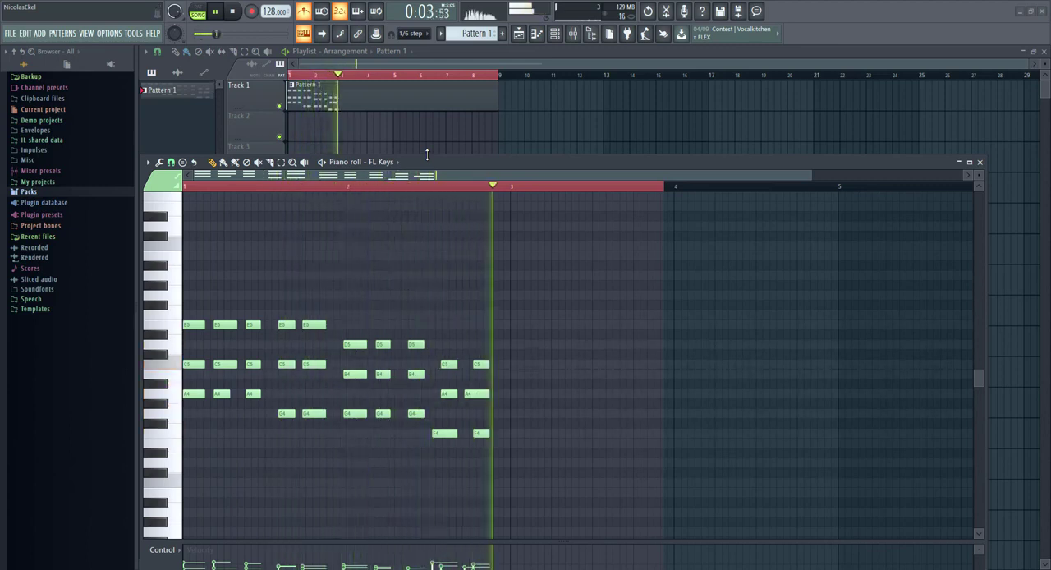
{"action": "key", "text": "space"}
Step: Trim the length of the three notes in the first chord, checking the result by playback
{"action": "scroll", "coordinate": [233, 405], "scroll_direction": "up", "scroll_amount": 2}
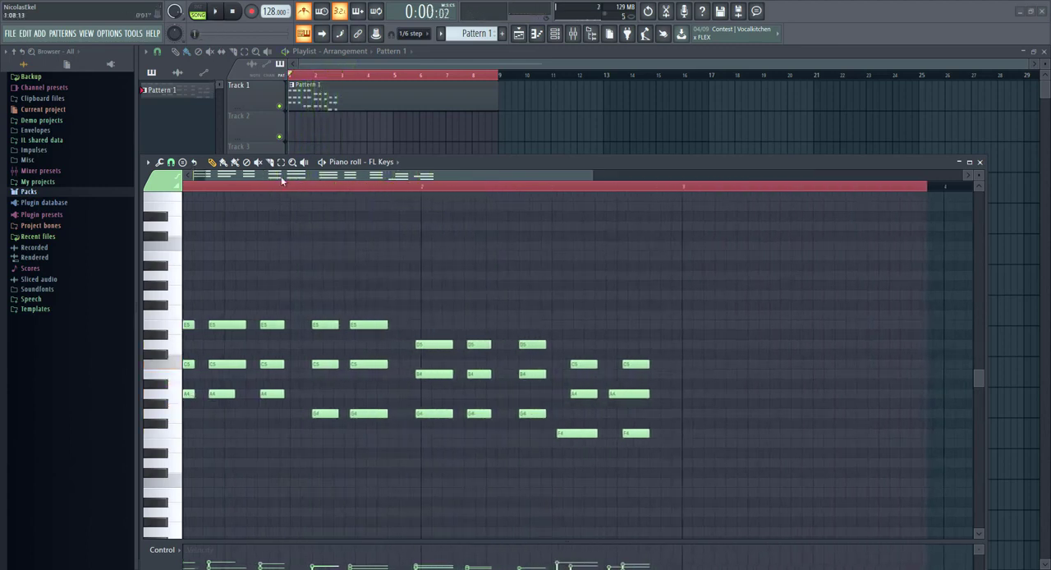
{"action": "left_click_drag", "start_coordinate": [283, 176], "coordinate": [254, 176]}
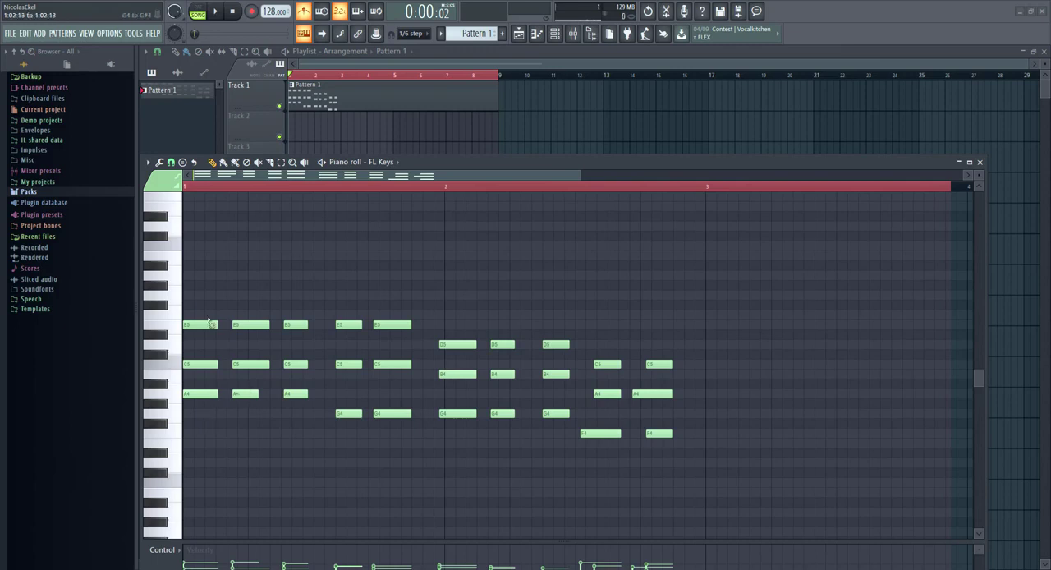
{"action": "left_click_drag", "start_coordinate": [229, 294], "coordinate": [195, 401]}
{"action": "left_click_drag", "start_coordinate": [217, 324], "coordinate": [203, 328]}
{"action": "key", "text": "space"}
{"action": "key", "text": "space"}
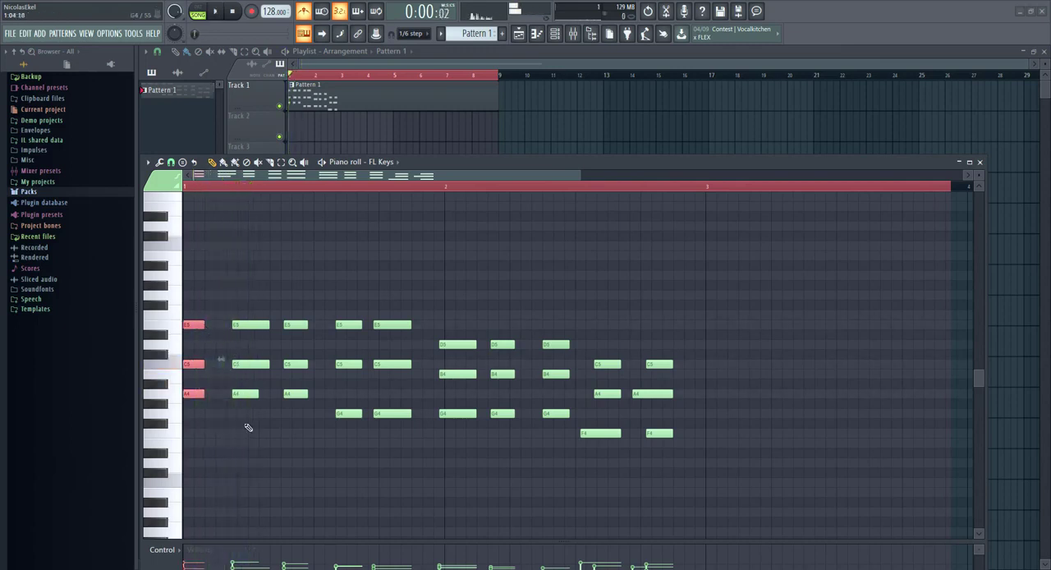
{"action": "left_click_drag", "start_coordinate": [246, 434], "coordinate": [251, 318]}
{"action": "left_click", "coordinate": [204, 327]}
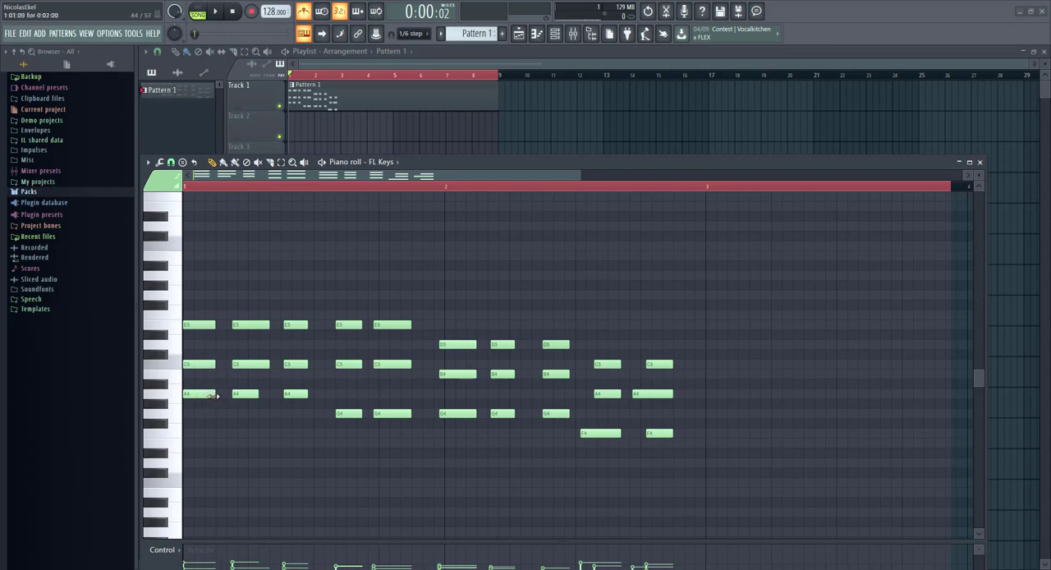
Step: Shorten the three notes of the second chord together and play the pattern to check them
{"action": "left_click_drag", "start_coordinate": [255, 427], "coordinate": [267, 326]}
{"action": "scroll", "coordinate": [200, 362], "scroll_direction": "up", "scroll_amount": 4}
{"action": "scroll", "coordinate": [293, 351], "scroll_direction": "down", "scroll_amount": 3}
{"action": "key", "text": "space"}
{"action": "key", "text": "space"}
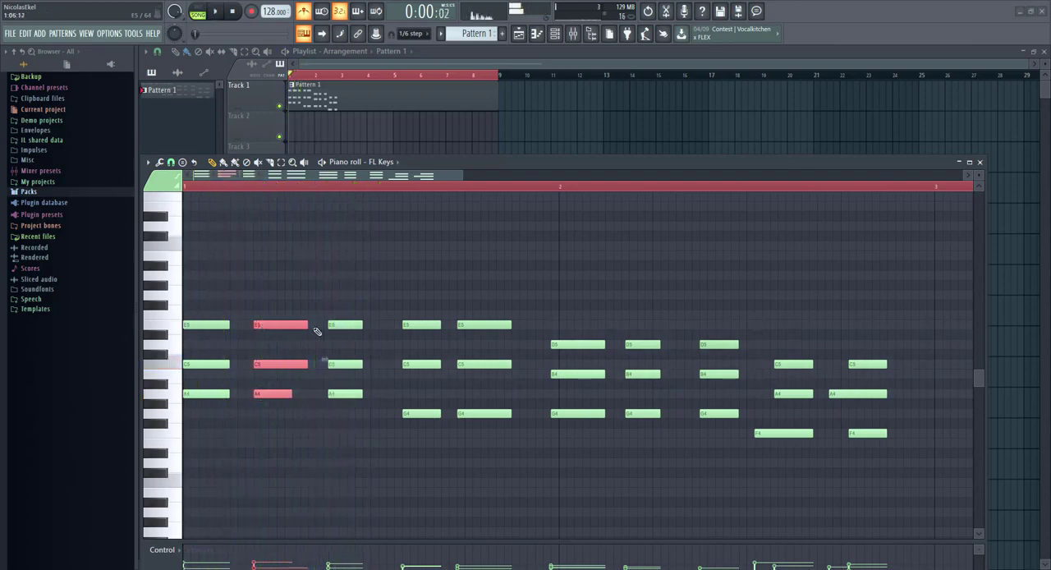
{"action": "left_click_drag", "start_coordinate": [305, 365], "coordinate": [282, 366]}
Step: Extend the second chord's A4 note to match its other notes and shift the third chord slightly earlier
{"action": "key", "text": "space"}
{"action": "left_click", "coordinate": [302, 382], "text": "ctrl"}
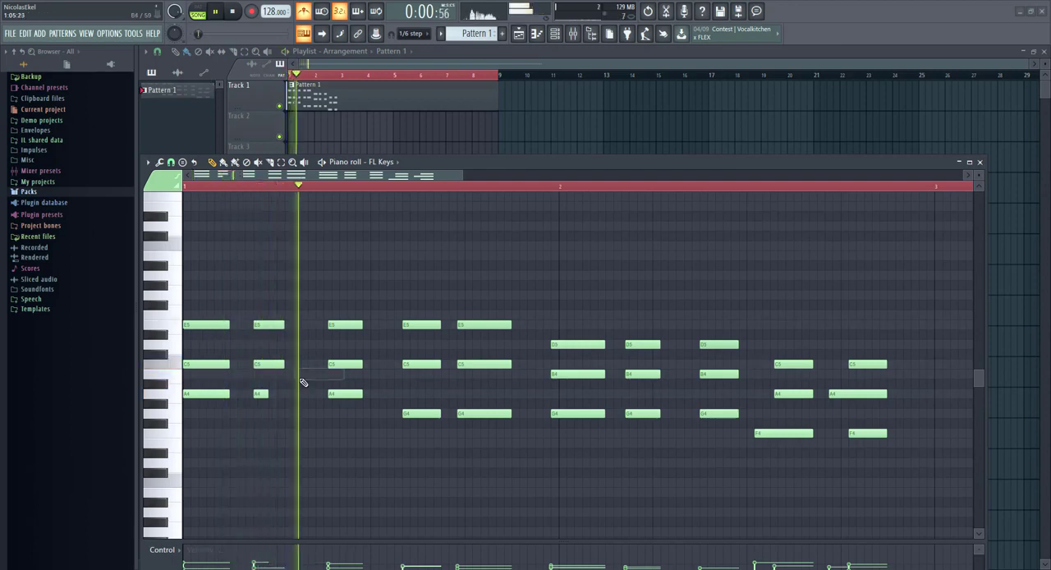
{"action": "key", "text": "space"}
{"action": "key", "text": "space"}
{"action": "key", "text": "space"}
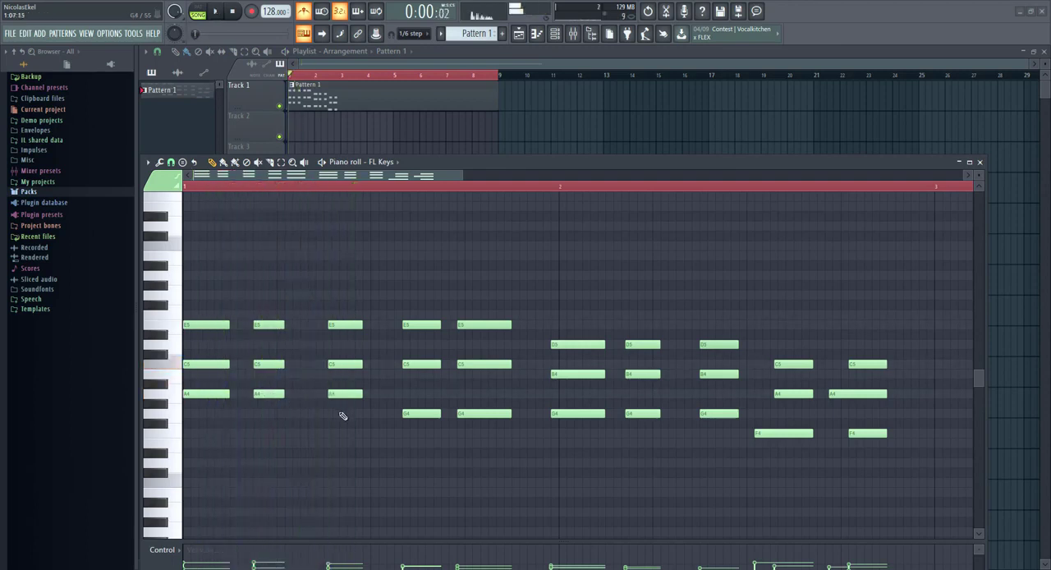
{"action": "left_click_drag", "start_coordinate": [340, 415], "coordinate": [340, 322]}
{"action": "key", "text": "space"}
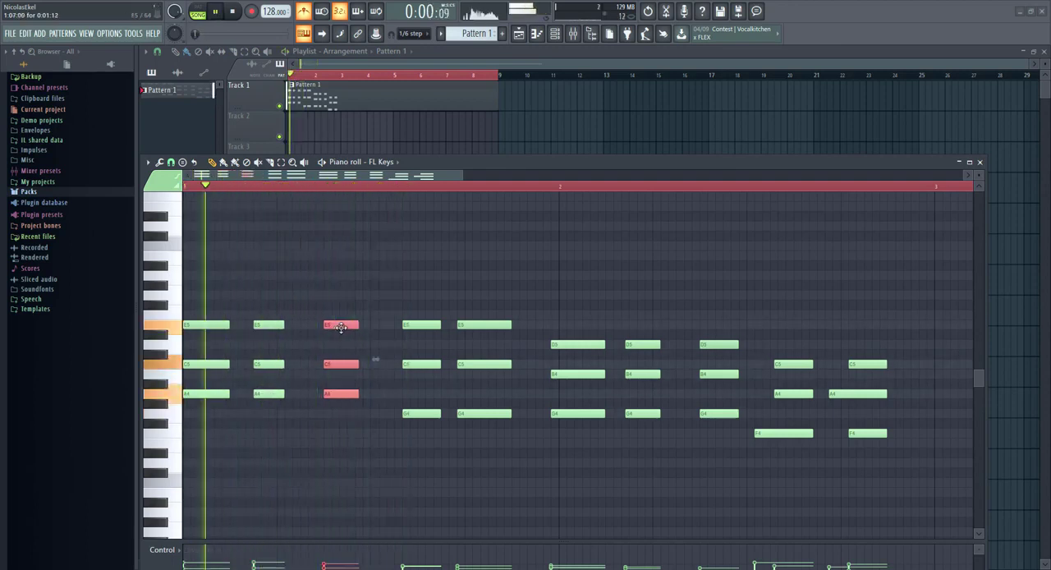
Step: Shift the fourth chord slightly earlier and the fifth chord slightly later, checking the timing by playback
{"action": "left_click_drag", "start_coordinate": [417, 479], "coordinate": [417, 328]}
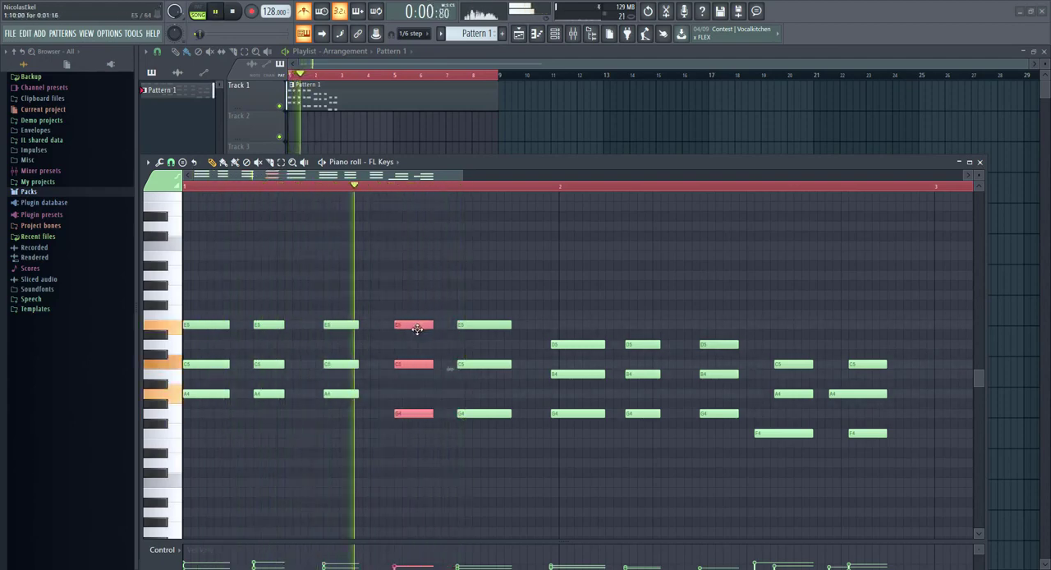
{"action": "key", "text": "space"}
{"action": "left_click_drag", "start_coordinate": [502, 438], "coordinate": [479, 327]}
{"action": "key", "text": "space"}
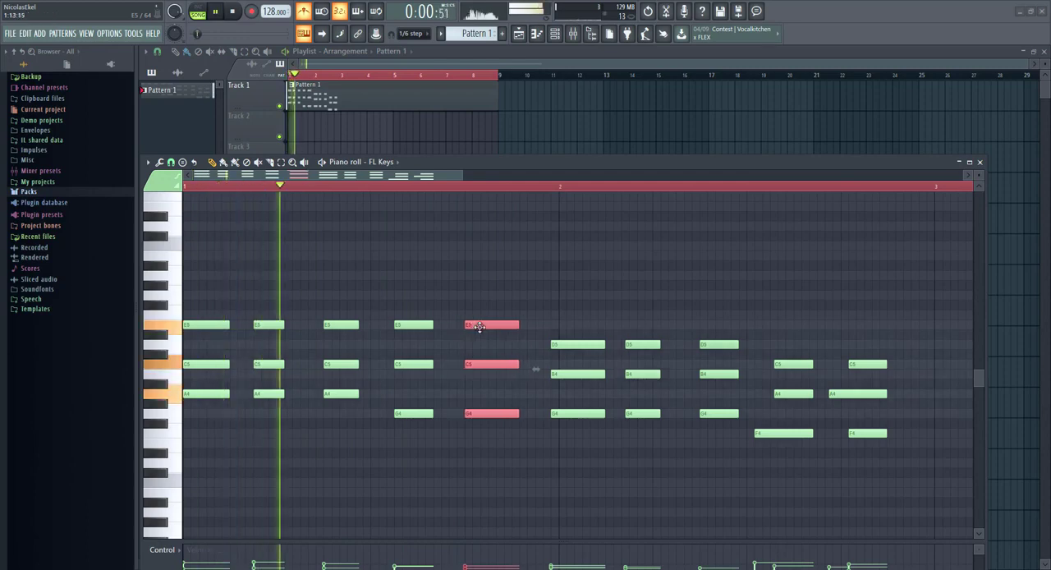
{"action": "scroll", "coordinate": [387, 364], "scroll_direction": "down", "scroll_amount": 6}
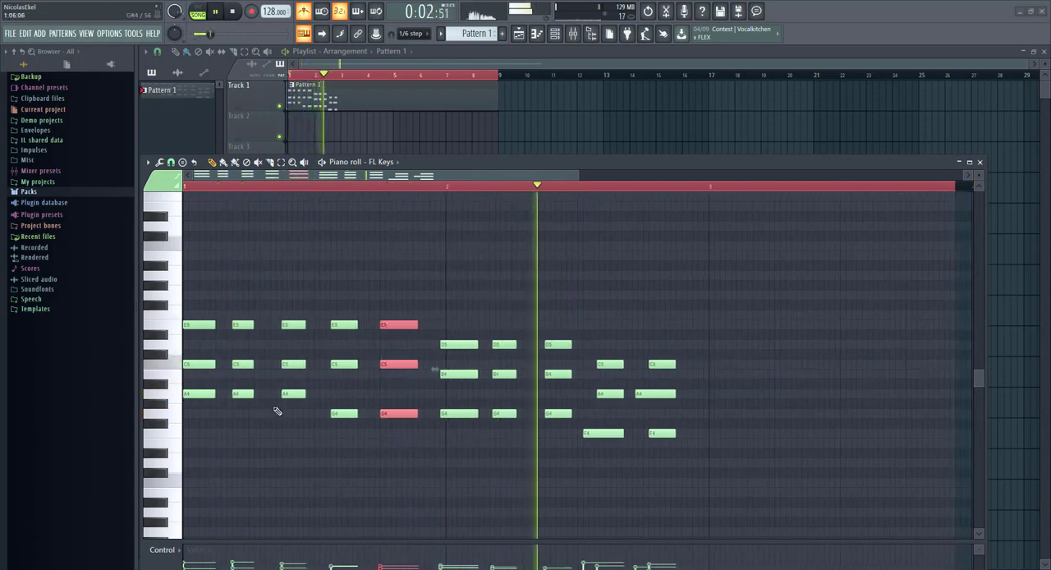
Step: Move the first D5–B4–G4 chord onto the bar 2 line and play it back
{"action": "key", "text": "space"}
{"action": "left_click_drag", "start_coordinate": [483, 446], "coordinate": [442, 337]}
{"action": "left_click_drag", "start_coordinate": [451, 345], "coordinate": [457, 345]}
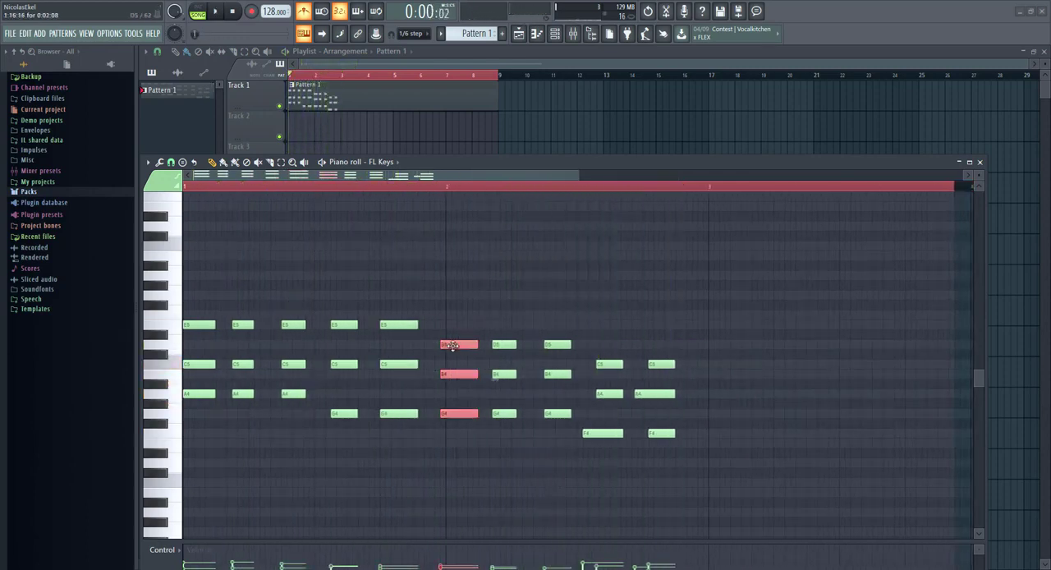
{"action": "key", "text": "space"}
{"action": "scroll", "coordinate": [500, 410], "scroll_direction": "up", "scroll_amount": 4}
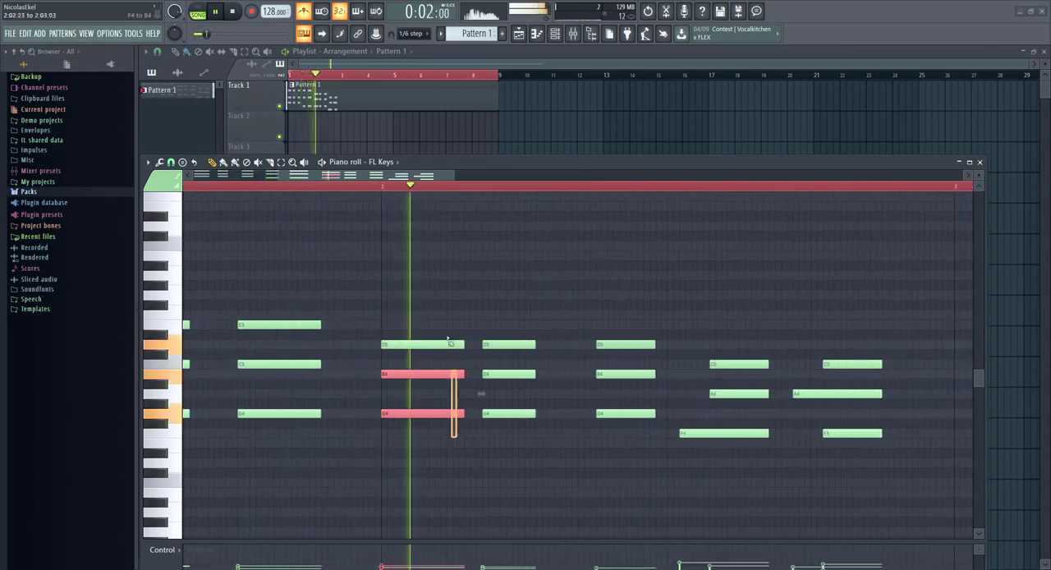
Step: Shorten the first chord of bar 2 and shift the second D5–B4–G4 chord later, midway between its neighbours
{"action": "left_click_drag", "start_coordinate": [464, 355], "coordinate": [438, 351]}
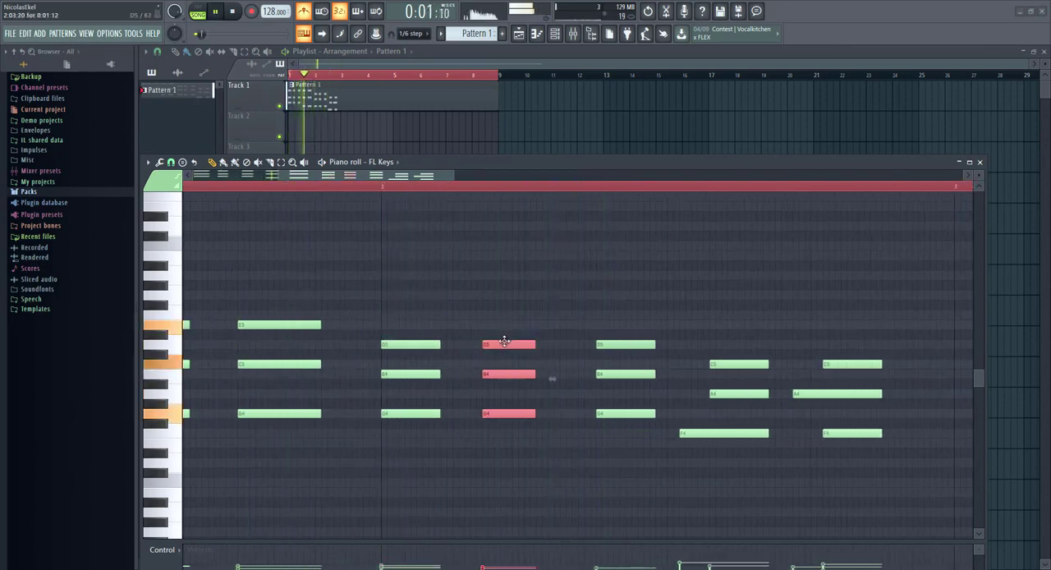
{"action": "mouse_move", "coordinate": [505, 343]}
{"action": "left_mouse_down"}
{"action": "mouse_move", "coordinate": [487, 343]}
{"action": "mouse_move", "coordinate": [548, 343]}
{"action": "mouse_move", "coordinate": [516, 343]}
{"action": "left_mouse_up"}
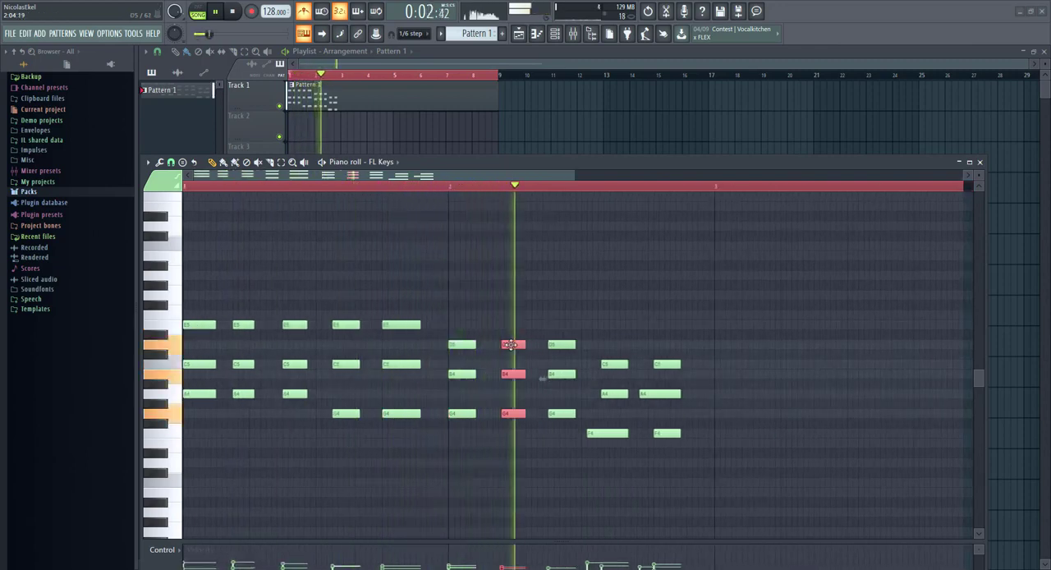
{"action": "left_click_drag", "start_coordinate": [511, 344], "coordinate": [508, 345]}
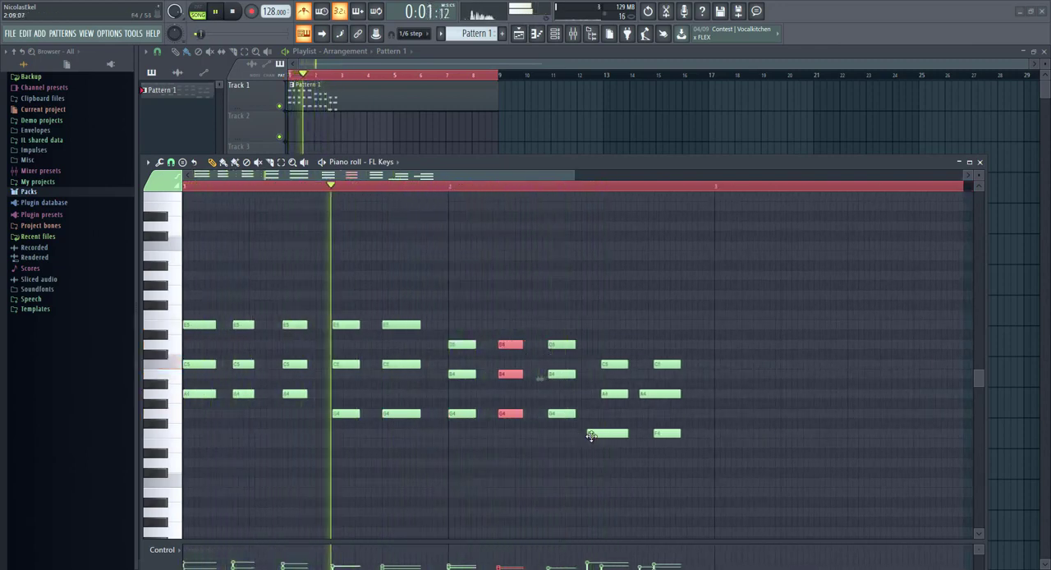
Step: Align the F4 note's start with the C5 and A4 notes above it and shorten all three together
{"action": "scroll", "coordinate": [624, 430], "scroll_direction": "up", "scroll_amount": 1}
{"action": "scroll", "coordinate": [624, 431], "scroll_direction": "up", "scroll_amount": 3}
{"action": "key", "text": "space"}
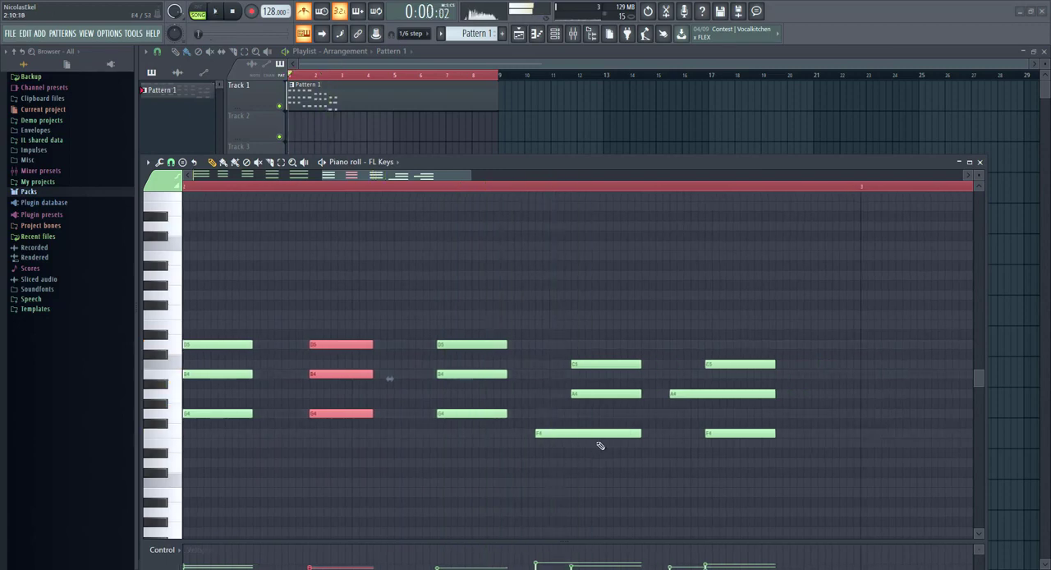
{"action": "scroll", "coordinate": [572, 436], "scroll_direction": "up", "scroll_amount": 2}
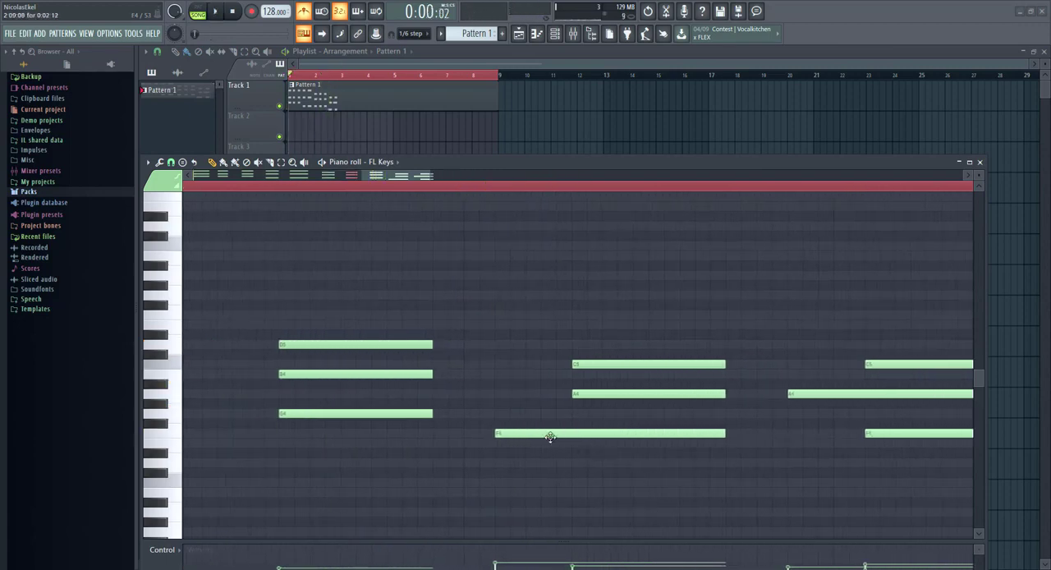
{"action": "scroll", "coordinate": [626, 436], "scroll_direction": "down", "scroll_amount": 4}
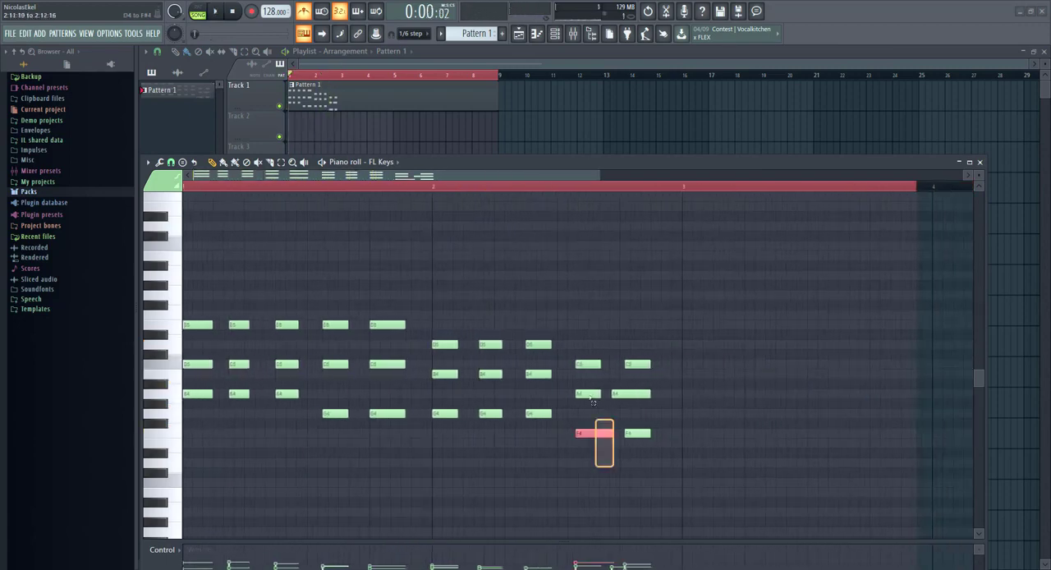
{"action": "key", "text": "space"}
{"action": "left_click_drag", "start_coordinate": [592, 454], "coordinate": [595, 366]}
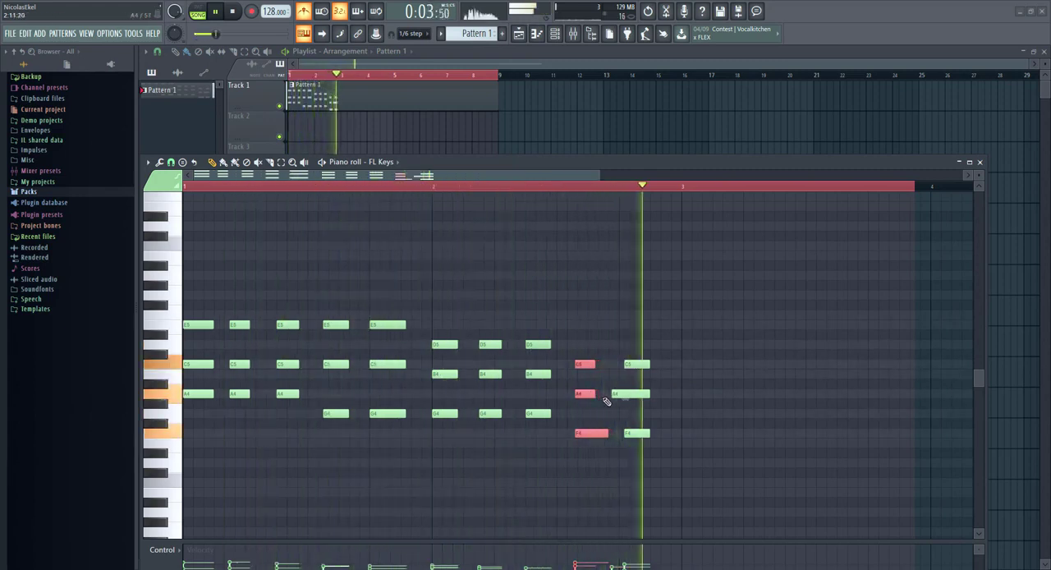
Step: Align the note starts of the last chord and trim its A4 note to the length of the other two
{"action": "key", "text": "space"}
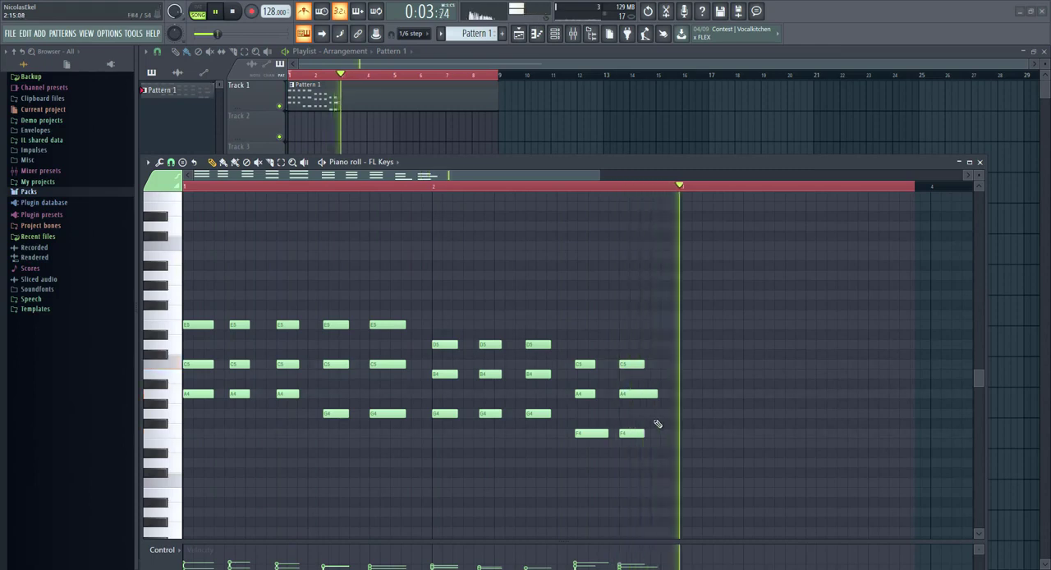
{"action": "scroll", "coordinate": [653, 396], "scroll_direction": "up", "scroll_amount": 3, "text": "ctrl"}
{"action": "left_click", "coordinate": [652, 396]}
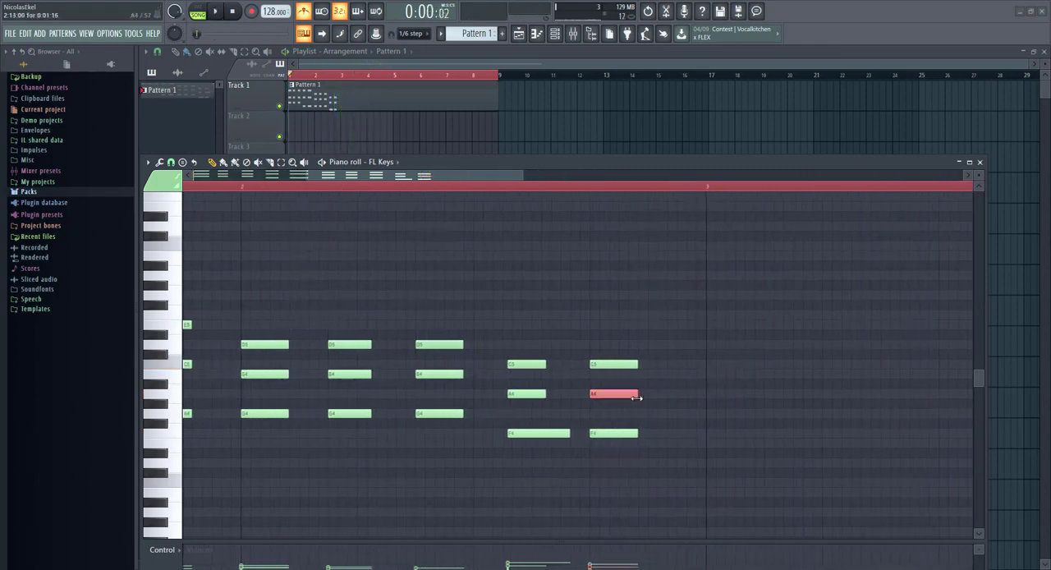
Step: Trim the Pattern 1 clip on Track 1 of the playlist to two bars
{"action": "left_click", "coordinate": [474, 130]}
{"action": "right_click", "coordinate": [474, 130]}
{"action": "left_click_drag", "start_coordinate": [493, 102], "coordinate": [340, 102]}
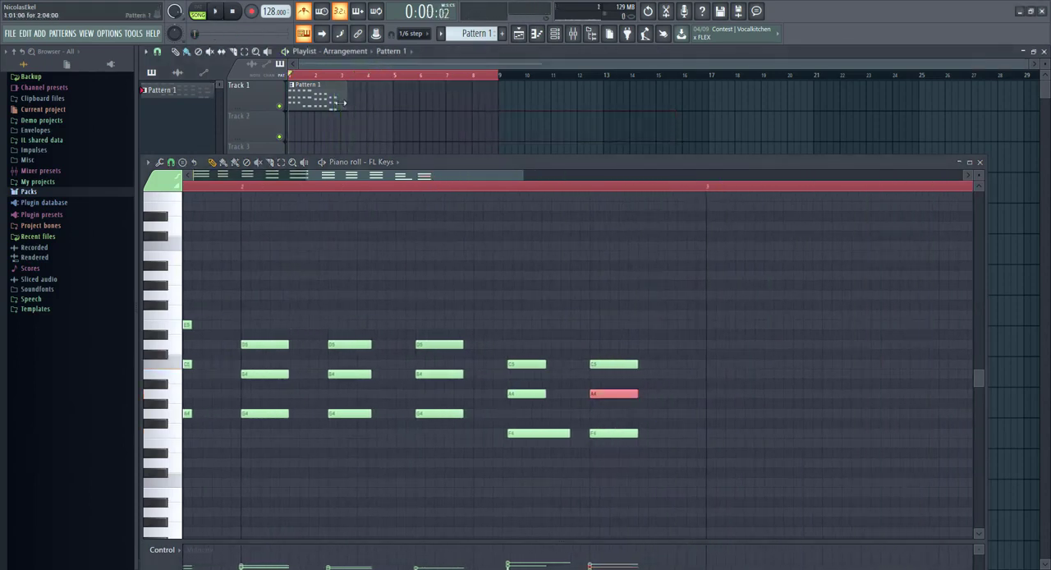
Step: Change the piano roll's snap setting, set its time selection to span bar 1 to the start of bar 3, and close the piano roll
{"action": "scroll", "coordinate": [662, 390], "scroll_direction": "down", "scroll_amount": 4, "text": "ctrl"}
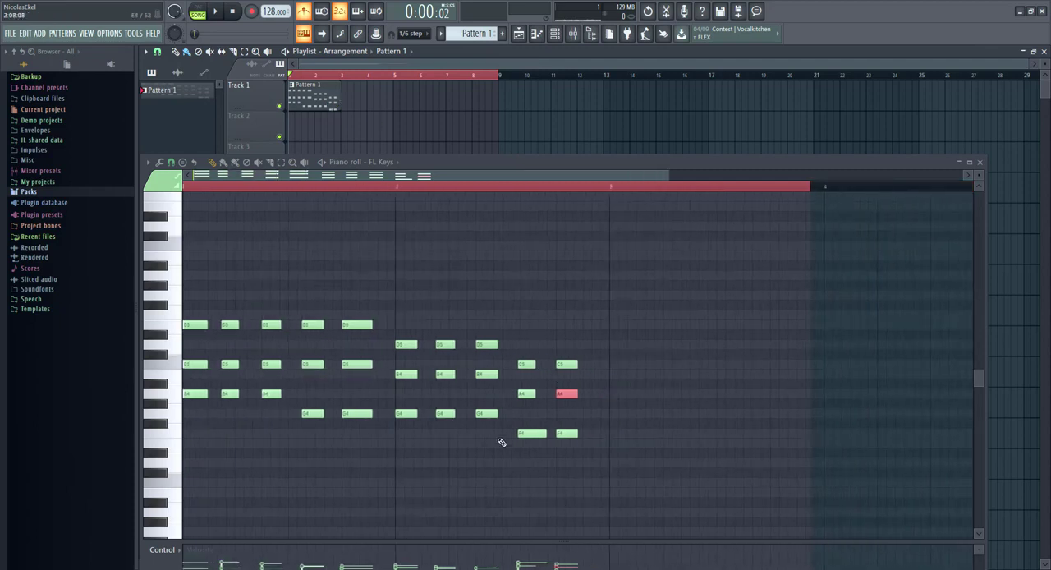
{"action": "scroll", "coordinate": [504, 441], "scroll_direction": "up", "scroll_amount": 4, "text": "ctrl"}
{"action": "scroll", "coordinate": [575, 436], "scroll_direction": "down", "scroll_amount": 4, "text": "ctrl"}
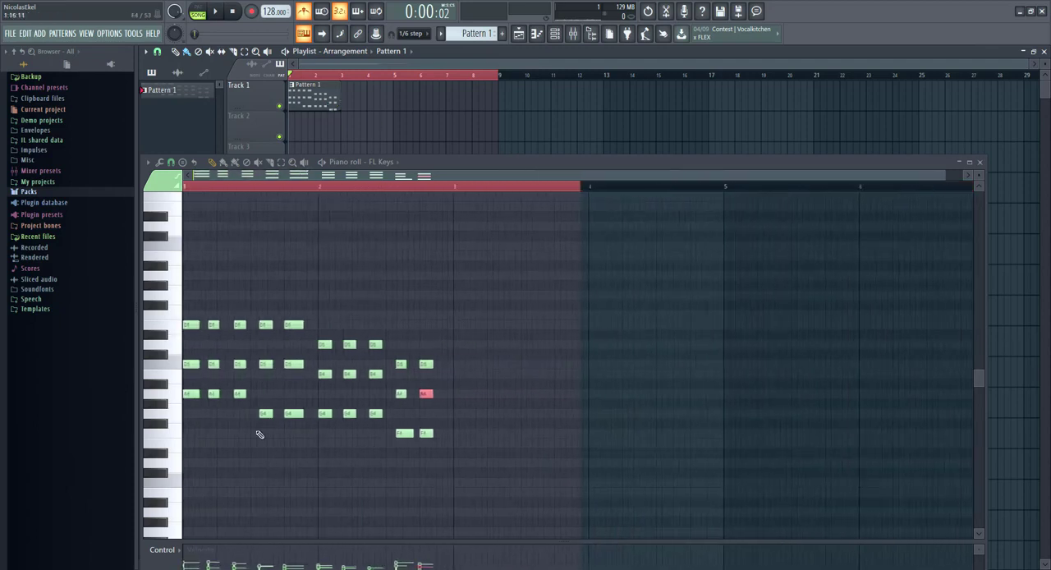
{"action": "left_click_drag", "start_coordinate": [568, 195], "coordinate": [475, 198]}
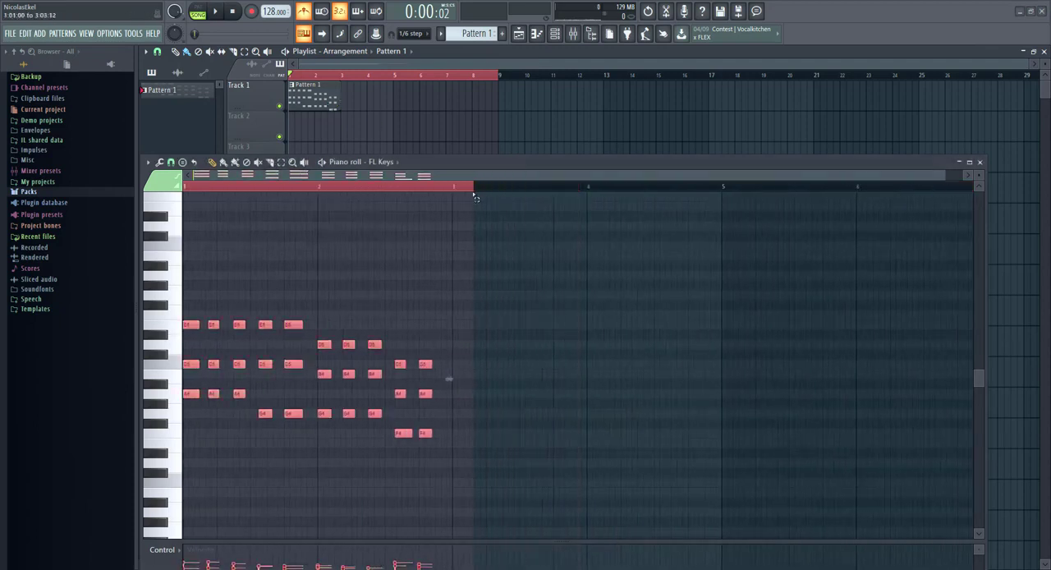
{"action": "left_click", "coordinate": [148, 163]}
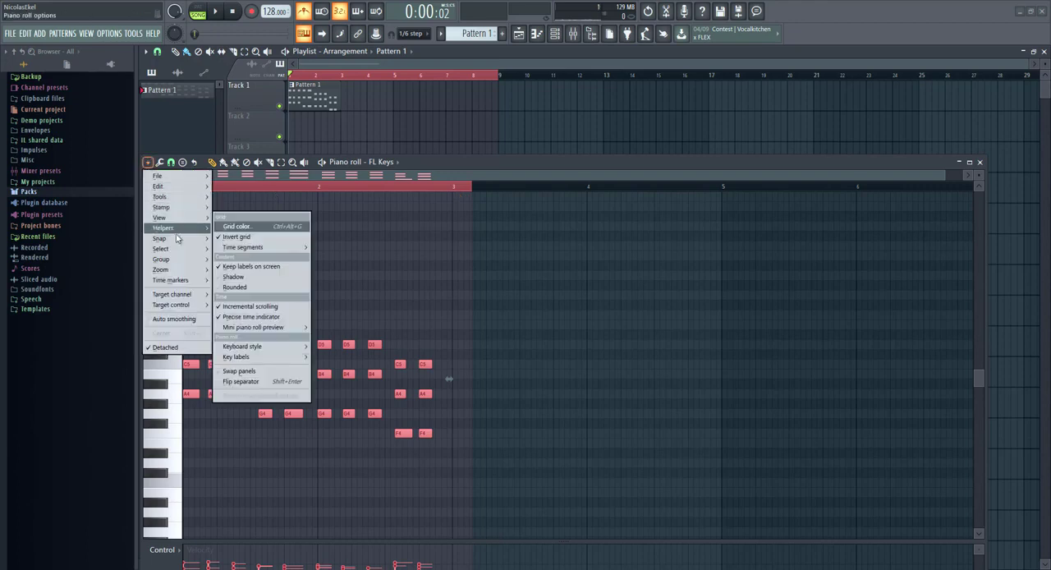
{"action": "mouse_move", "coordinate": [178, 239]}
{"action": "left_click", "coordinate": [228, 264]}
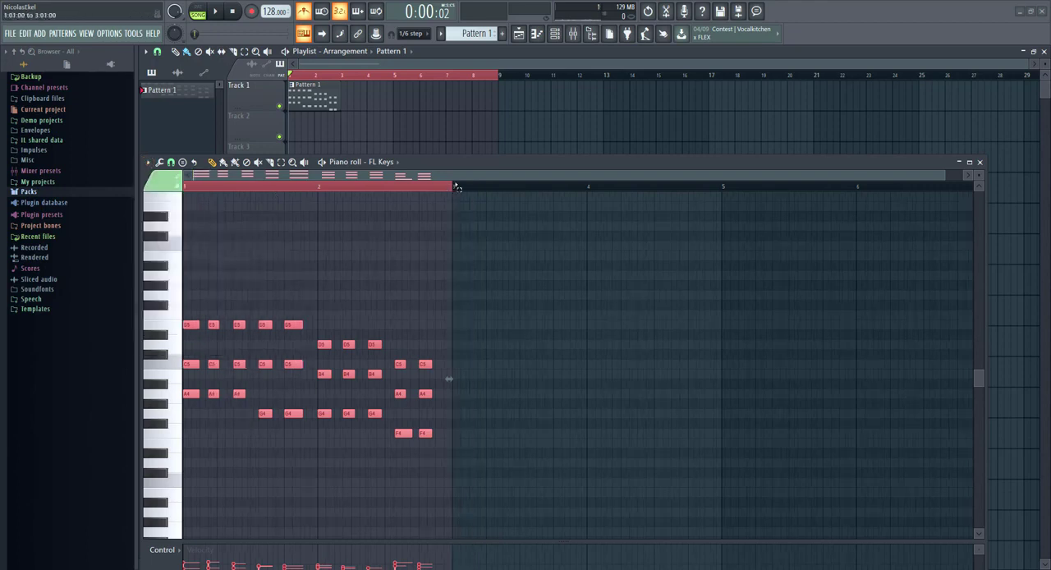
{"action": "left_click", "coordinate": [980, 162]}
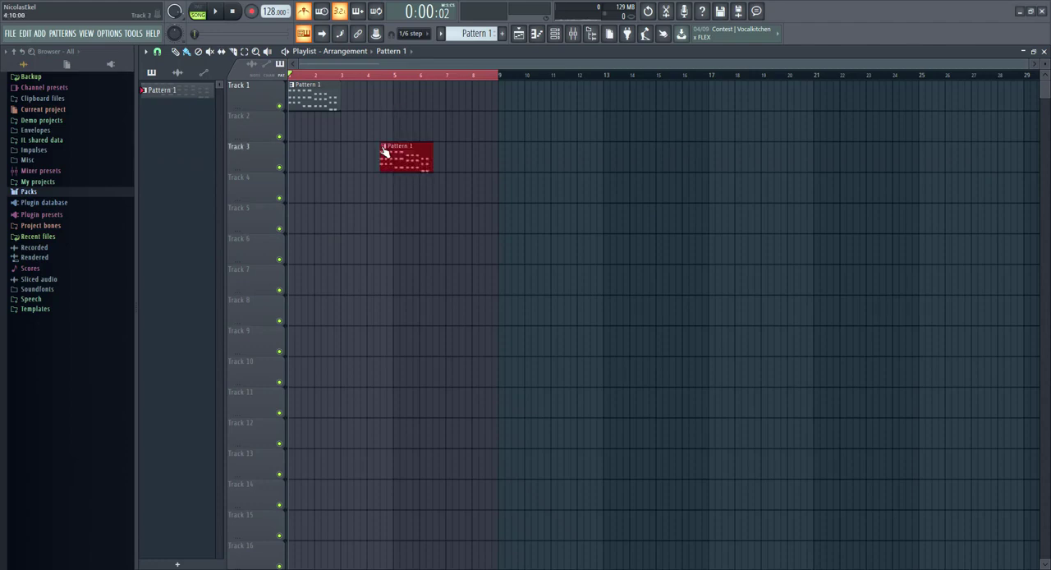
Step: Repeat the two-bar Pattern 1 clip along Track 1 so four copies fill bars 1 through 8
{"action": "mouse_move", "coordinate": [346, 104]}
{"action": "left_mouse_down"}
{"action": "mouse_move", "coordinate": [490, 101]}
{"action": "mouse_move", "coordinate": [514, 125]}
{"action": "left_mouse_up"}
{"action": "right_click", "coordinate": [520, 128]}
{"action": "scroll", "coordinate": [542, 204], "scroll_direction": "up", "scroll_amount": 2}
Step: Clear the playlist's time selection and play the arrangement from the start
{"action": "key", "text": "space"}
{"action": "key", "text": "space"}
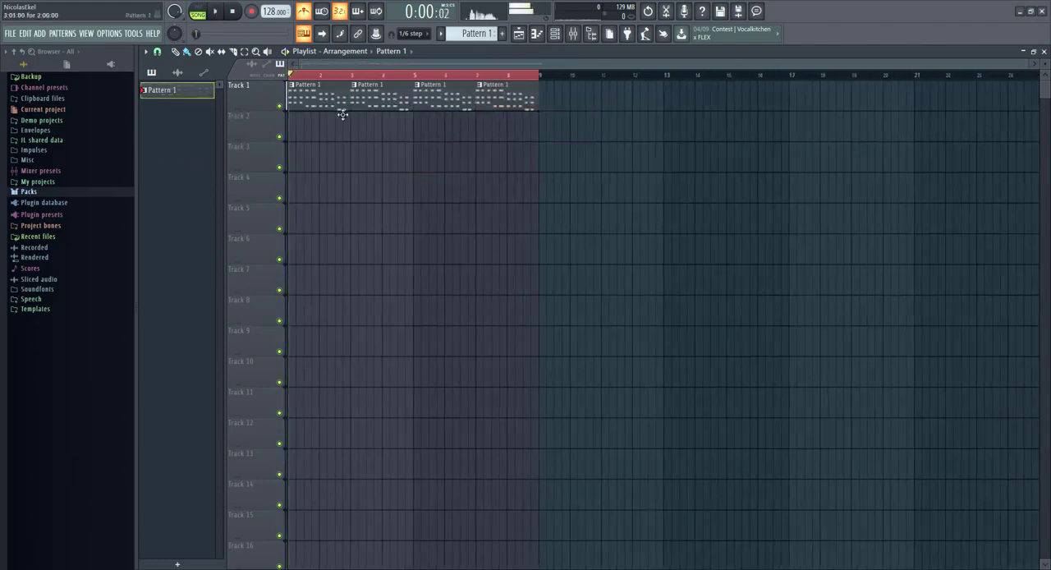
{"action": "double_click", "coordinate": [291, 77]}
{"action": "key", "text": "space"}
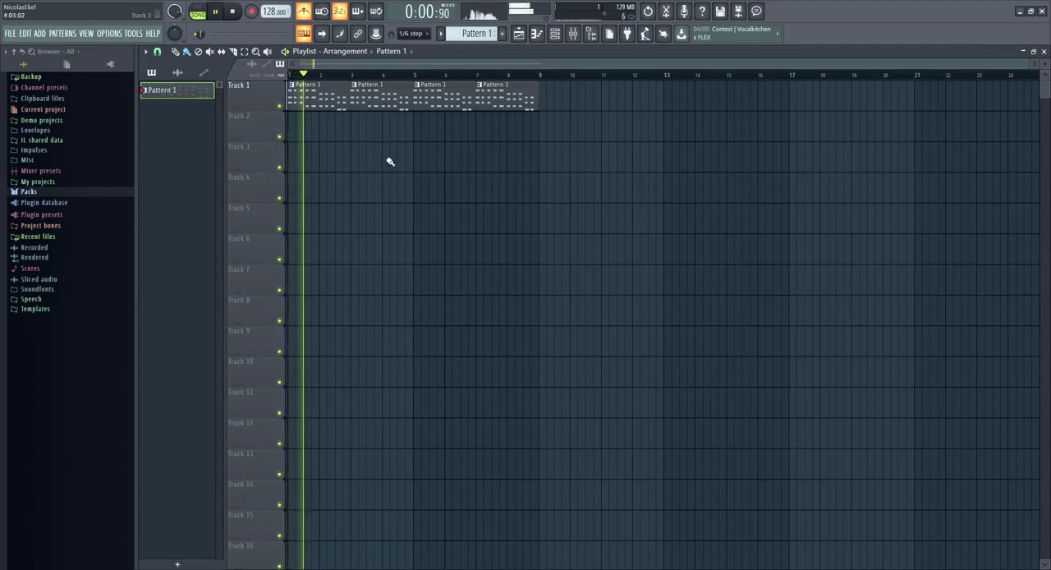